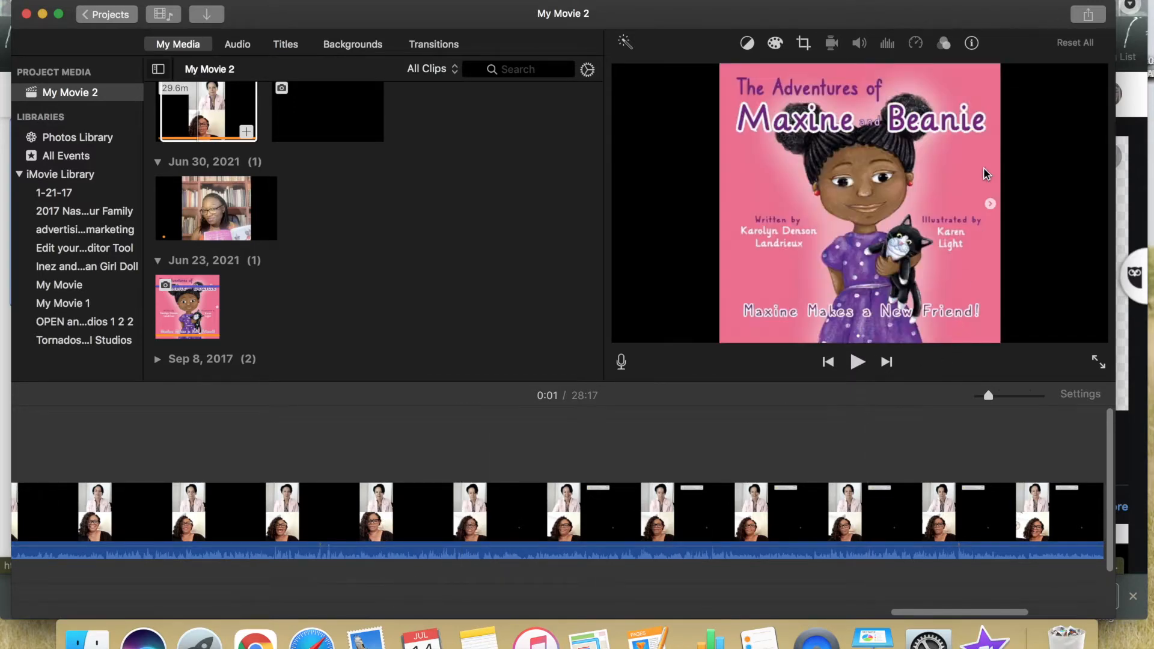
Place the playhead at 25:06 in the long interview clip, on a frame without the notification box
{"action": "left_click", "coordinate": [598, 527]}
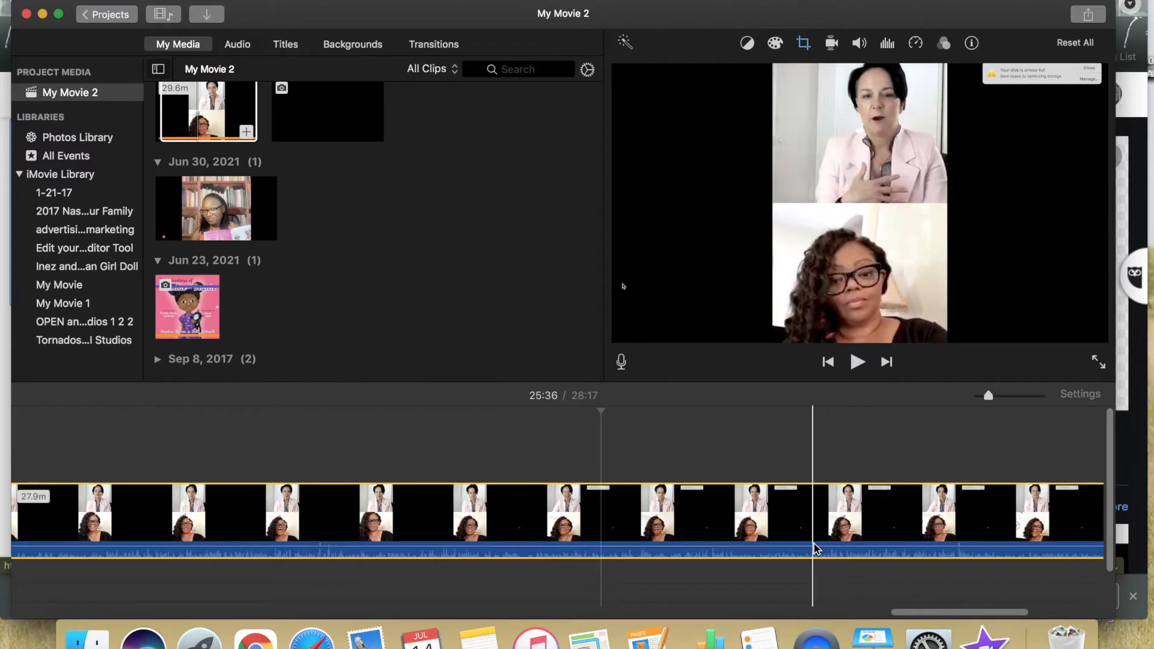
{"action": "scroll", "coordinate": [814, 547], "scroll_direction": "down", "scroll_amount": 5}
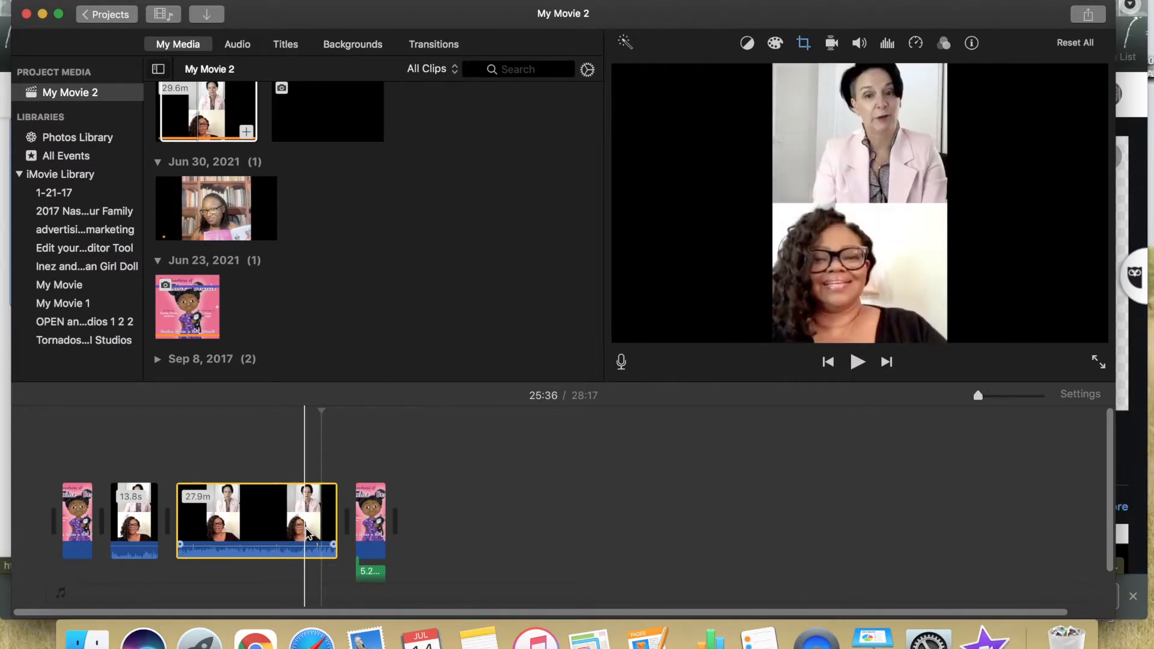
{"action": "key", "text": "super+equal"}
{"action": "scroll", "coordinate": [305, 534], "scroll_direction": "right", "scroll_amount": 10}
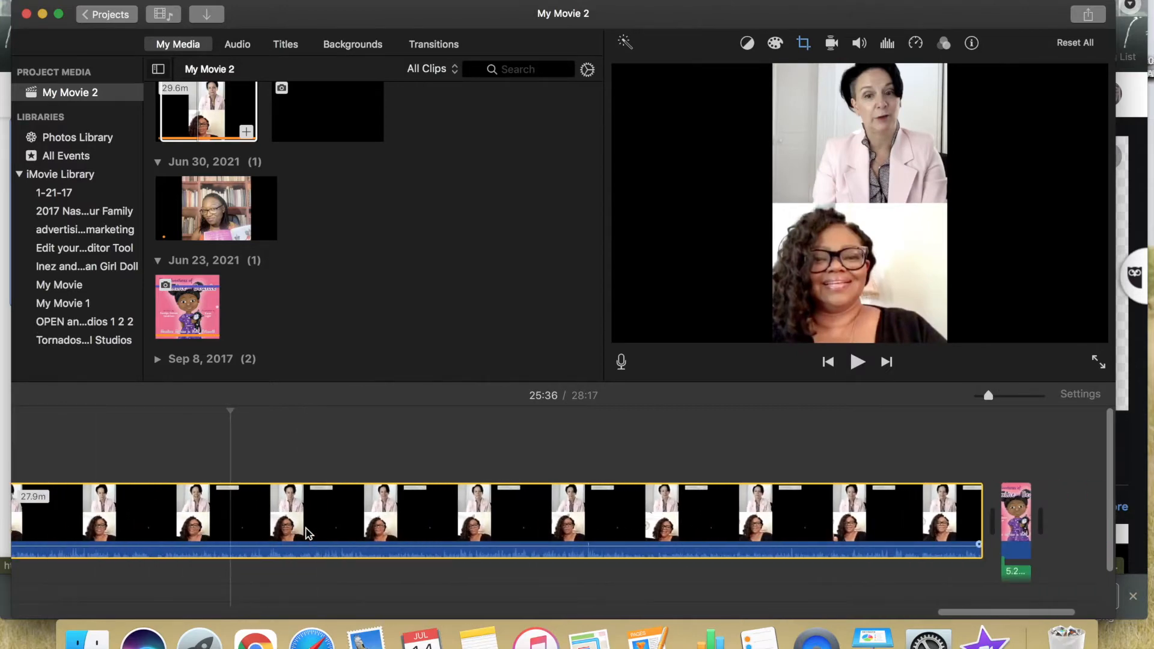
{"action": "scroll", "coordinate": [308, 533], "scroll_direction": "left", "scroll_amount": 5}
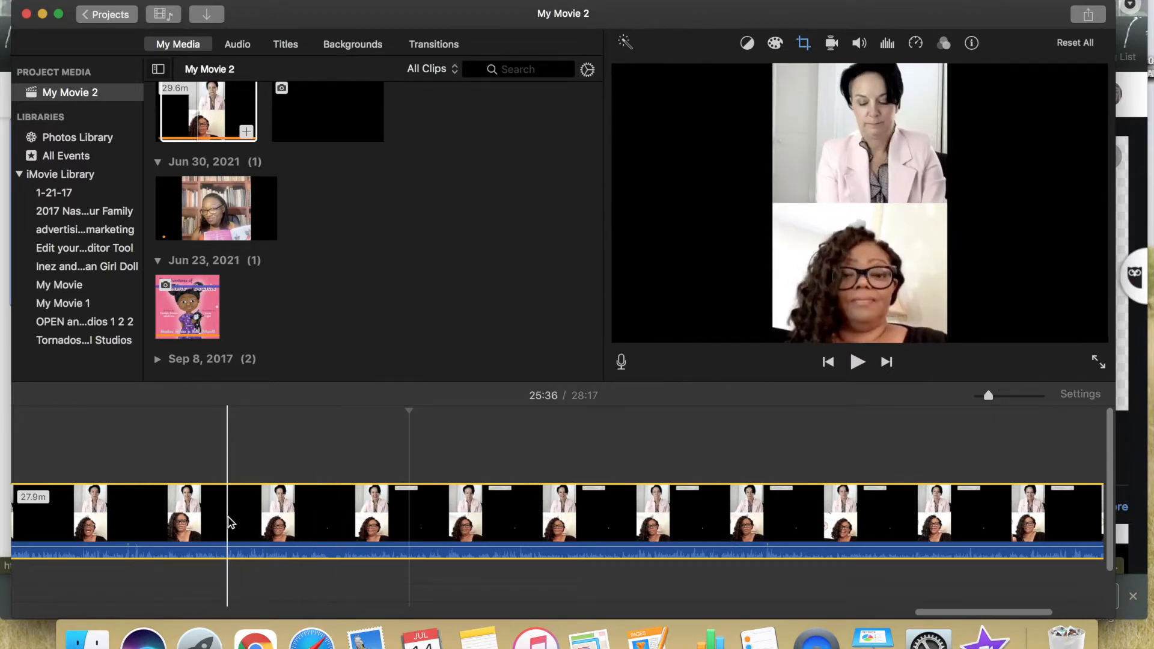
{"action": "left_click", "coordinate": [270, 531]}
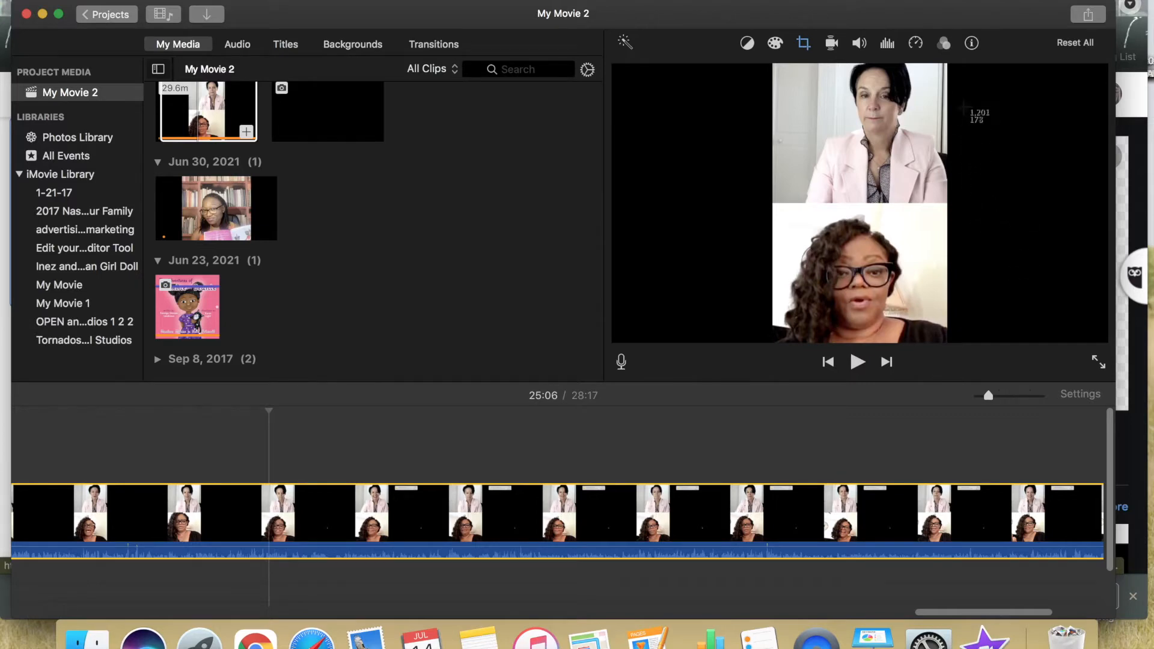
Capture a screenshot of the plain black area beside the speakers and preview the captured image in Finder's Desktop folder
{"action": "left_click_drag", "start_coordinate": [957, 80], "coordinate": [1103, 176]}
{"action": "left_click", "coordinate": [87, 638]}
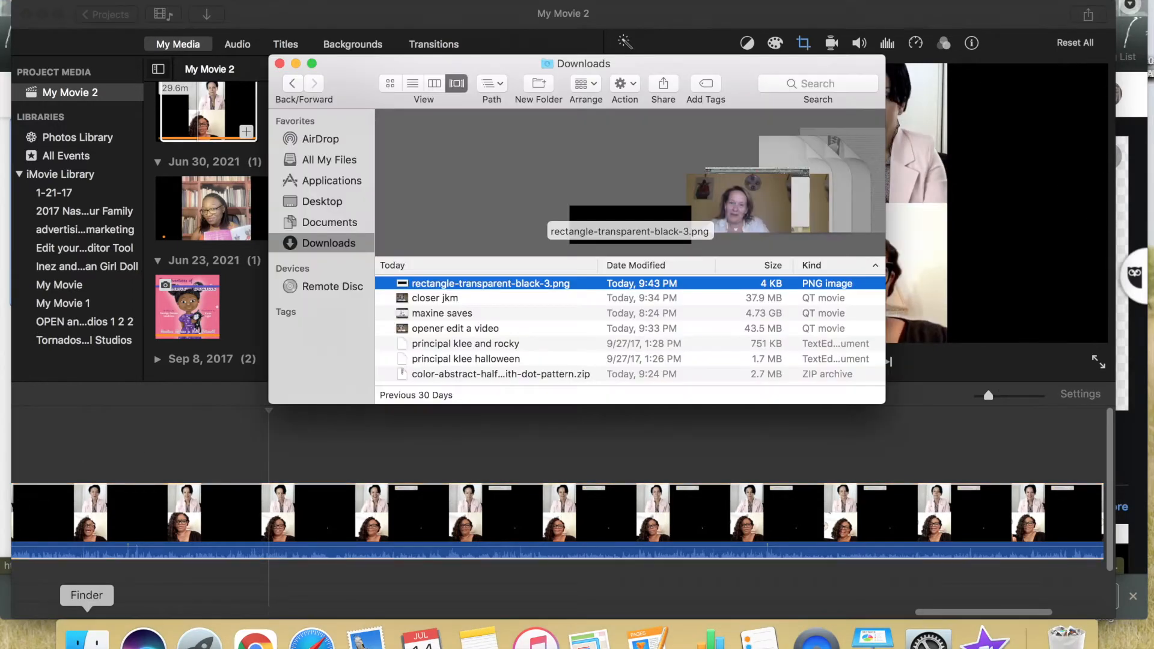
{"action": "left_click", "coordinate": [296, 203]}
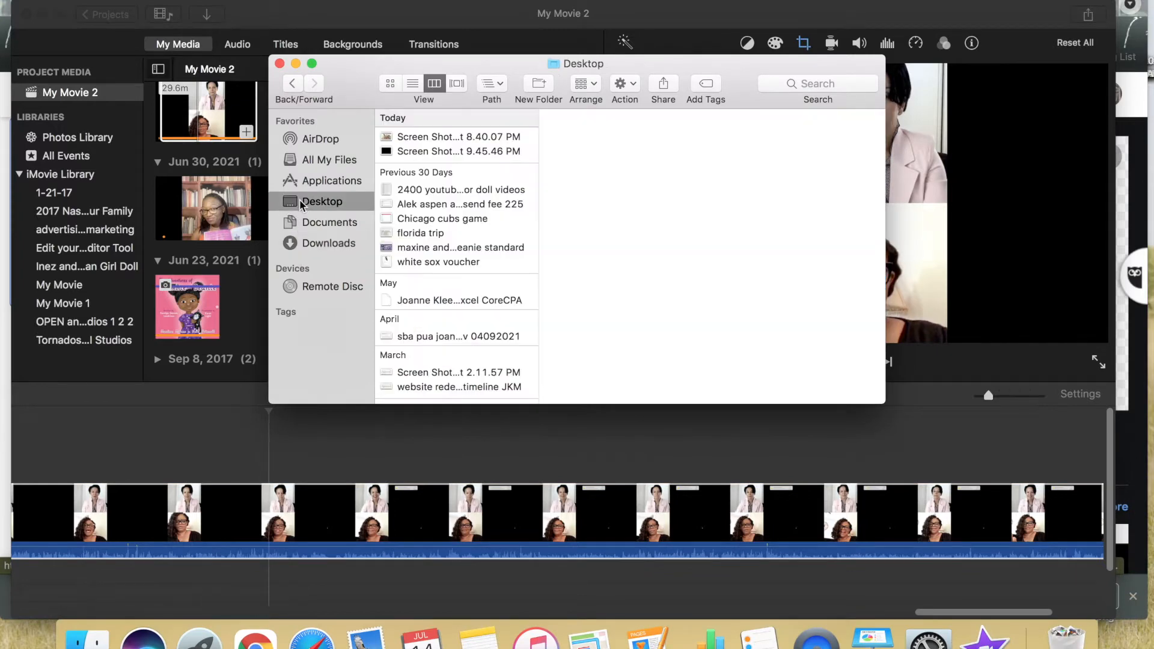
{"action": "left_click", "coordinate": [416, 151]}
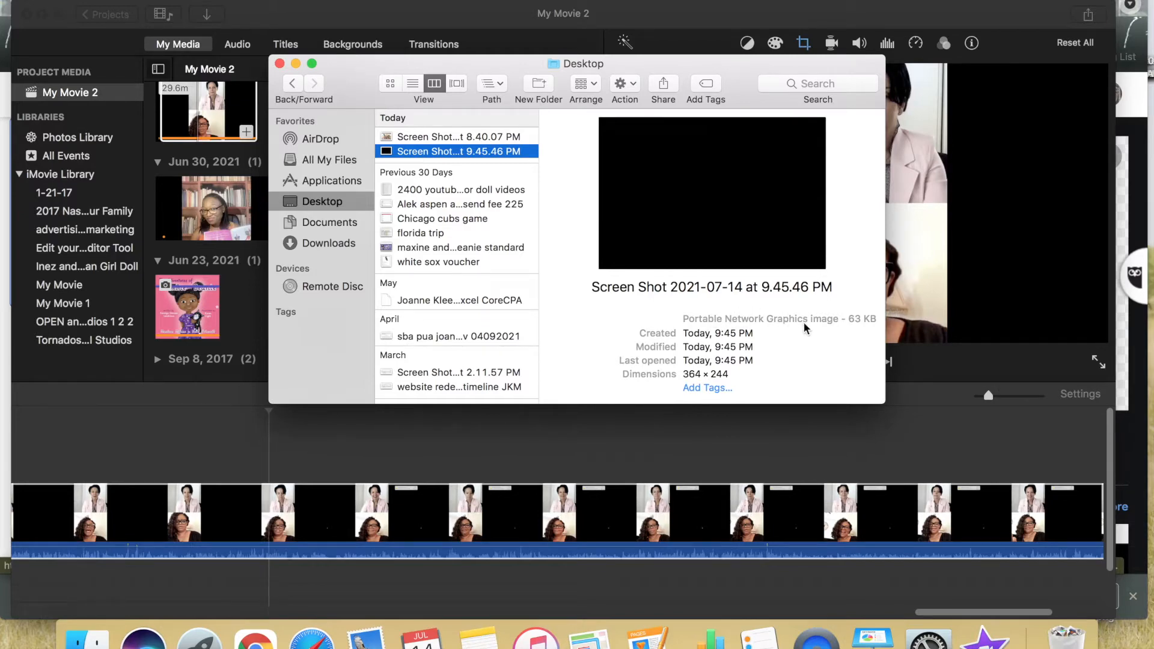
{"action": "left_click", "coordinate": [279, 64]}
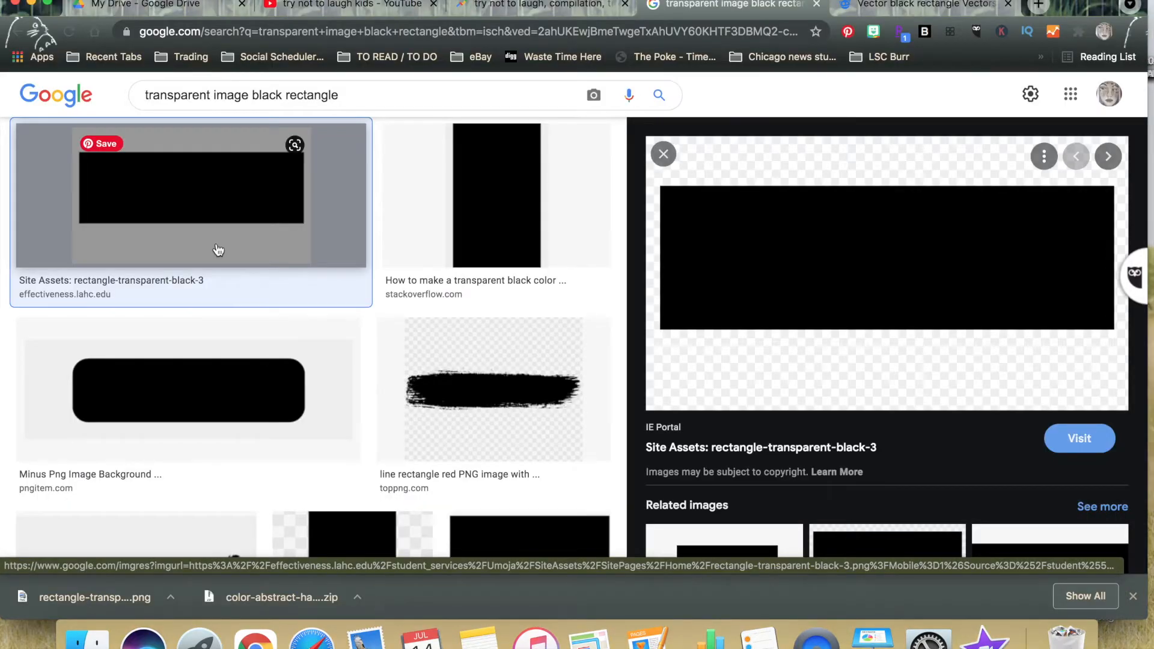
{"action": "scroll", "coordinate": [218, 250], "scroll_direction": "up", "scroll_amount": 3}
{"action": "left_click", "coordinate": [272, 102]}
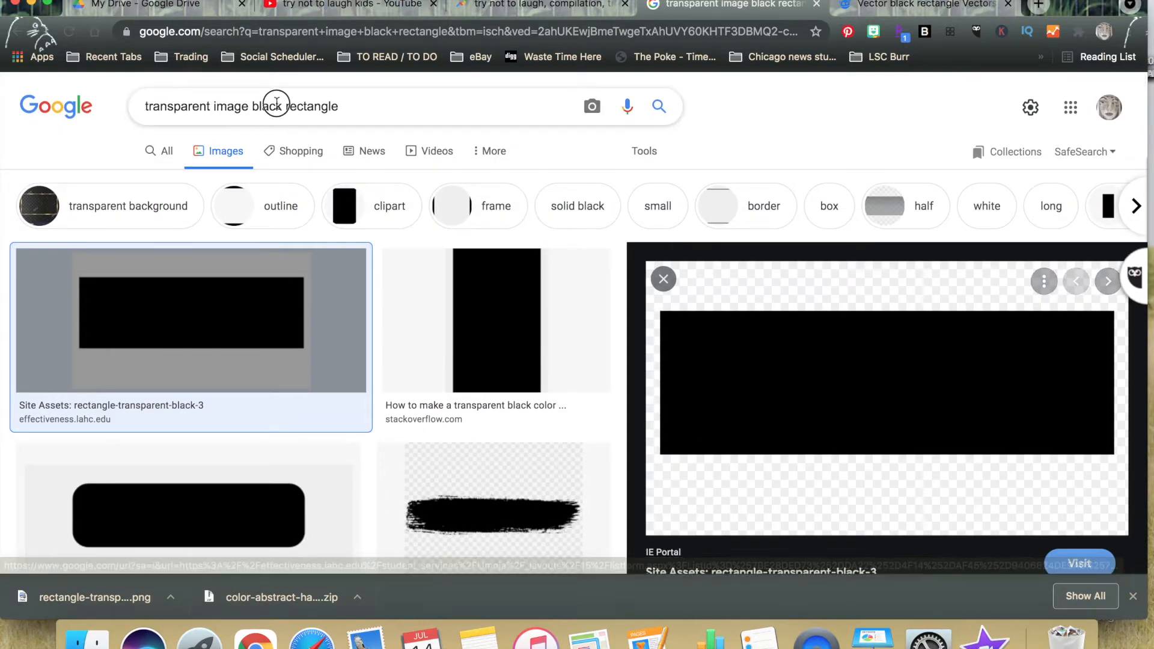
{"action": "left_click_drag", "start_coordinate": [337, 107], "coordinate": [84, 116]}
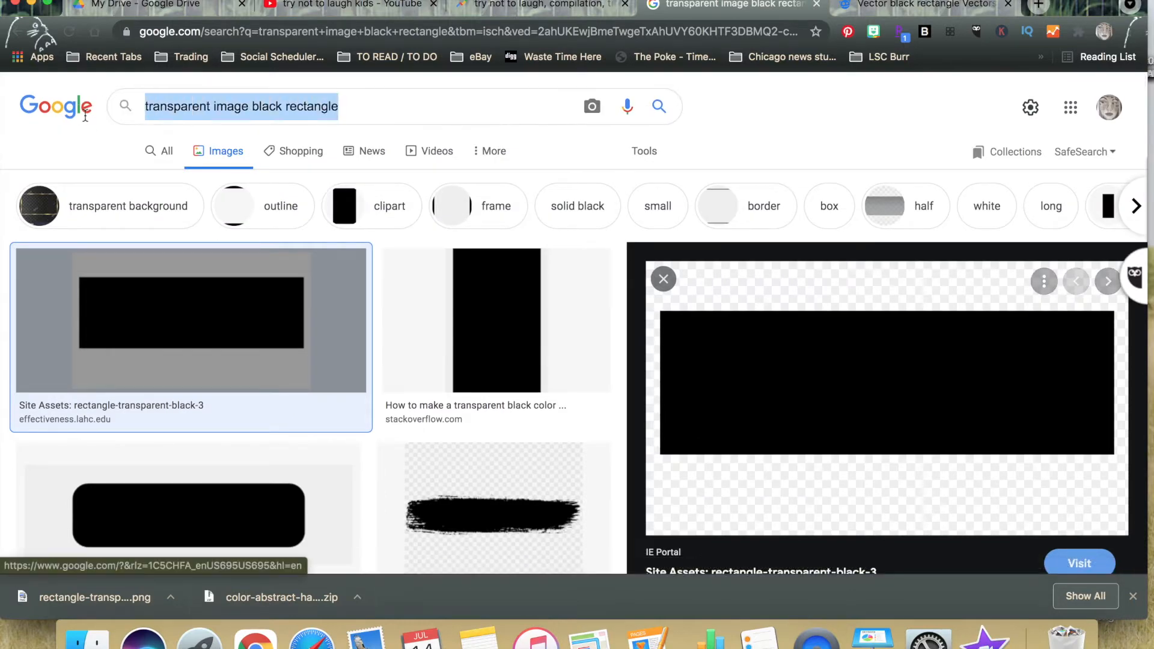
{"action": "right_click", "coordinate": [740, 367]}
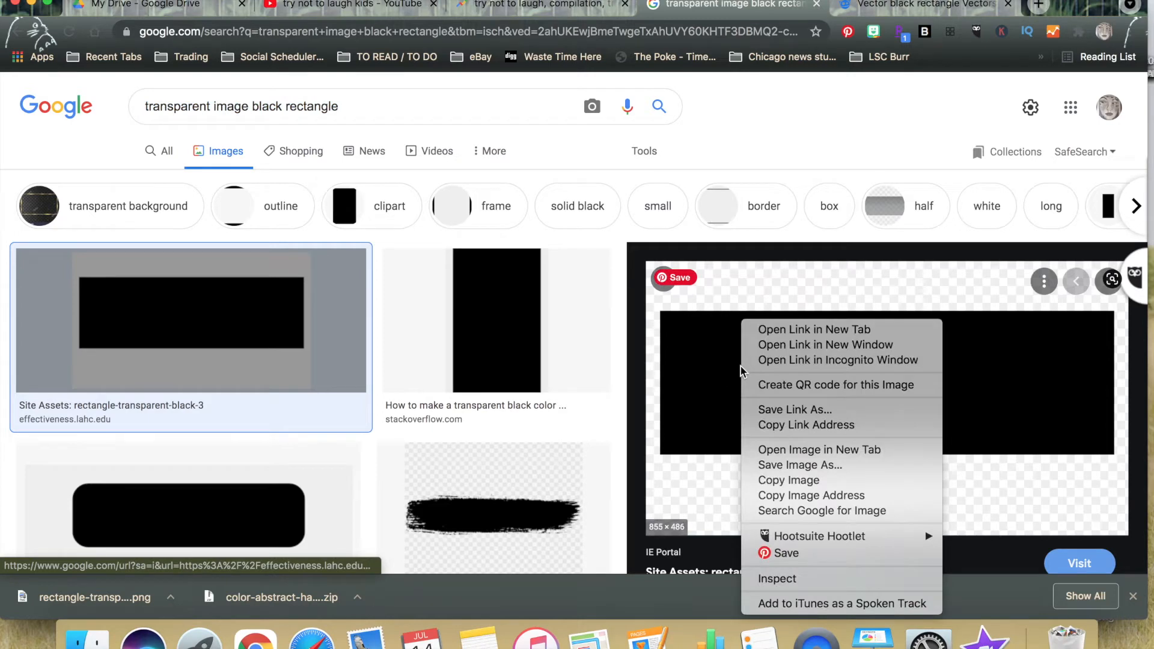
{"action": "left_click", "coordinate": [768, 467]}
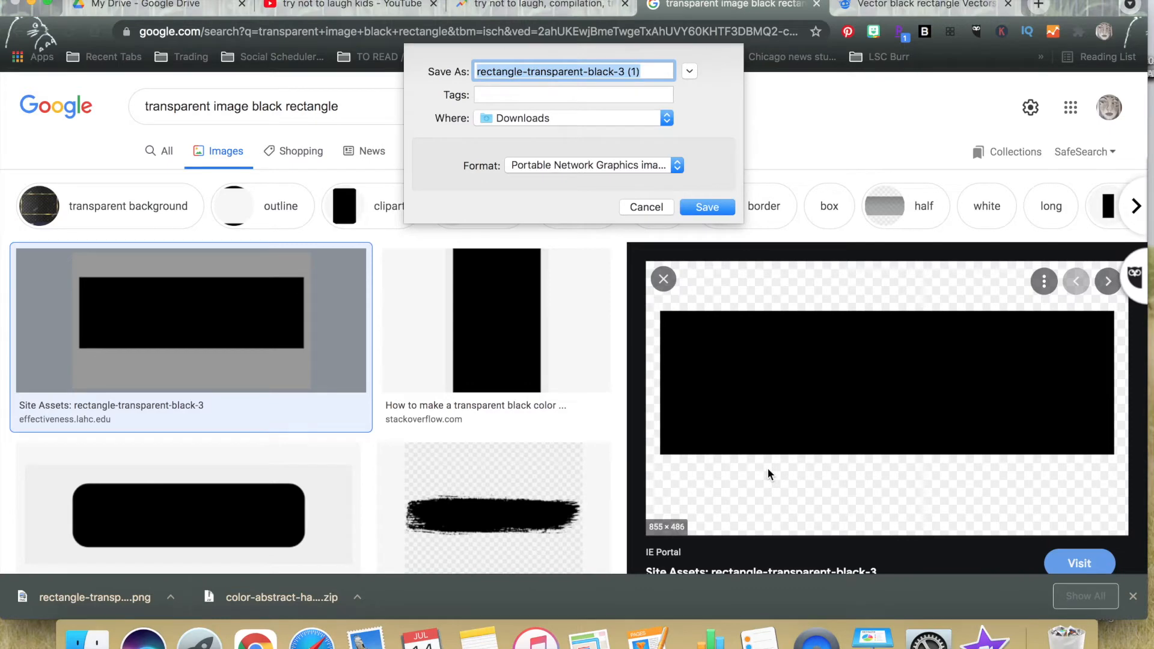
{"action": "left_click", "coordinate": [514, 118]}
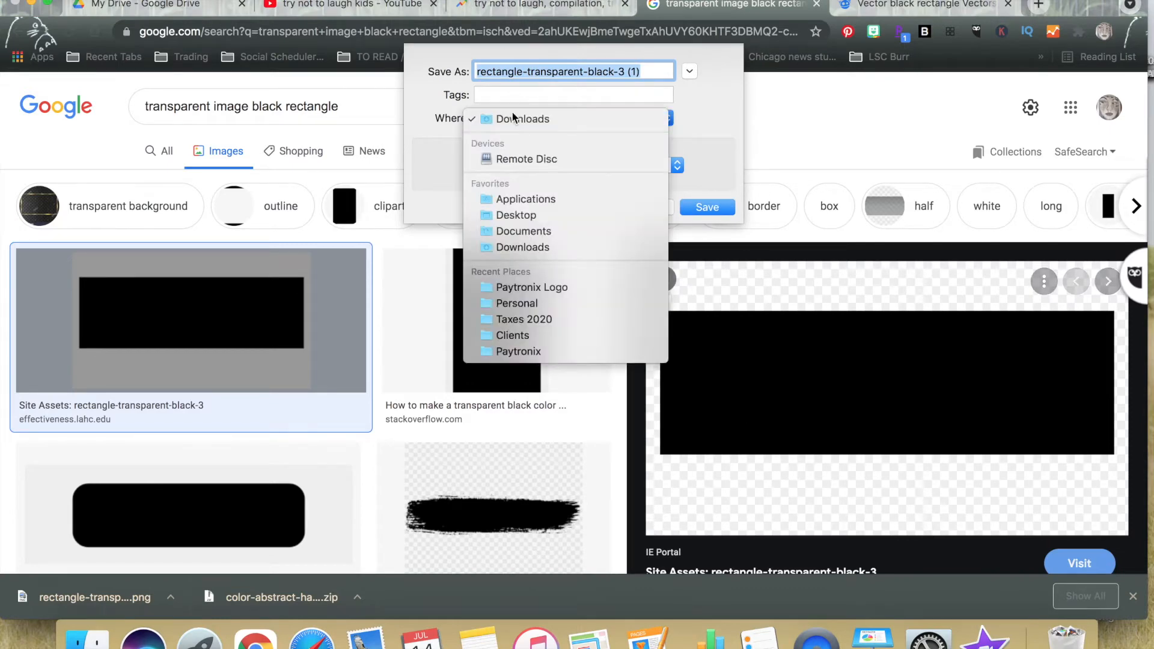
{"action": "left_click", "coordinate": [514, 119]}
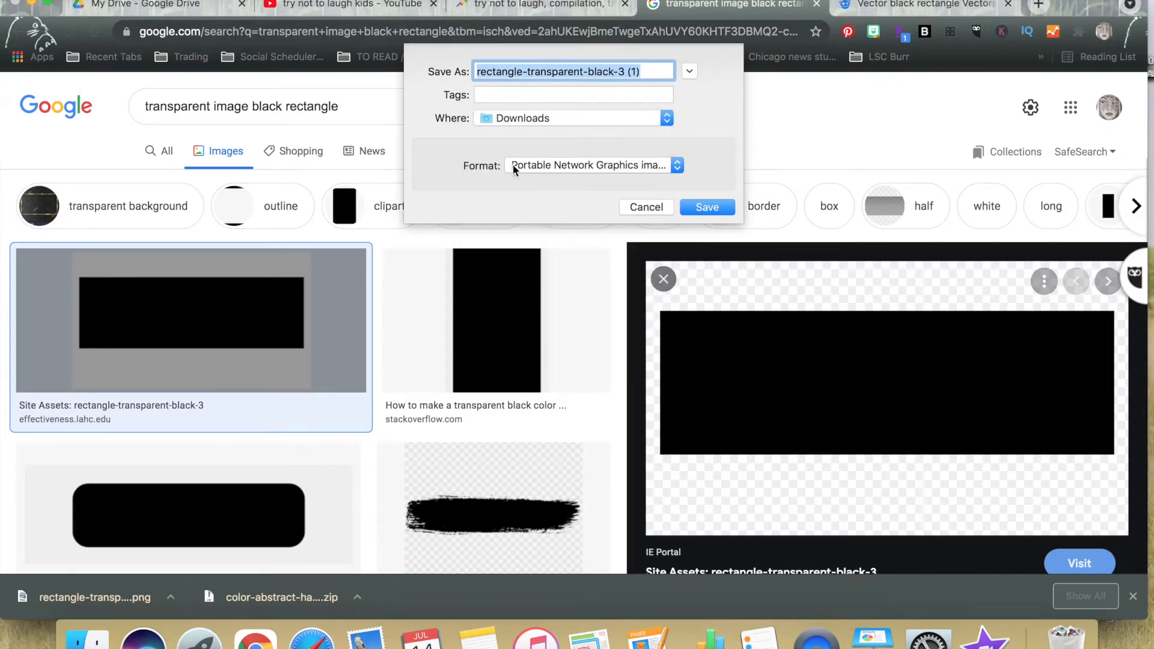
{"action": "left_click", "coordinate": [641, 206]}
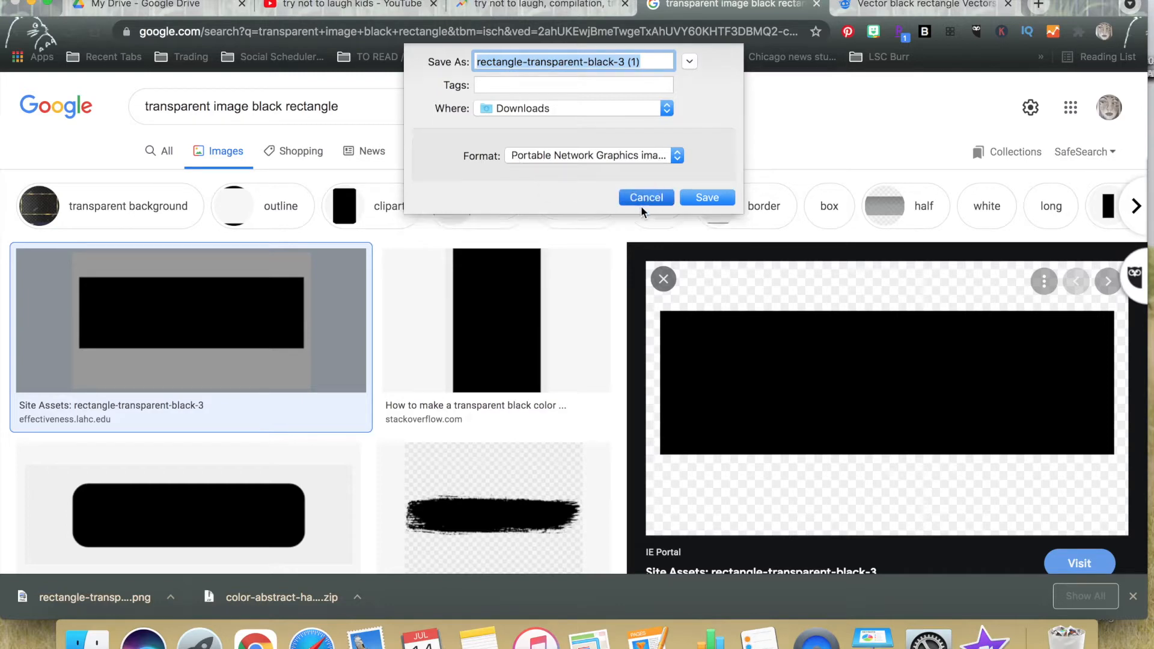
Search Google Images for "graphic transparent kids book" and narrow the results with the background filter
{"action": "left_click_drag", "start_coordinate": [345, 113], "coordinate": [158, 103]}
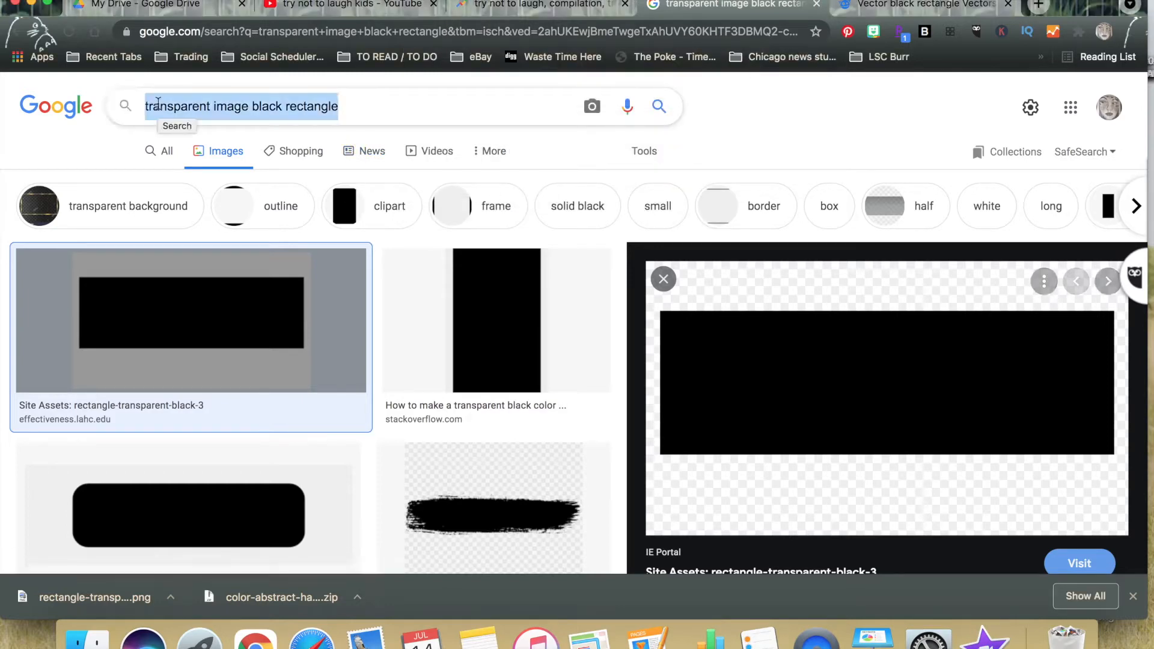
{"action": "type", "text": "graphic"}
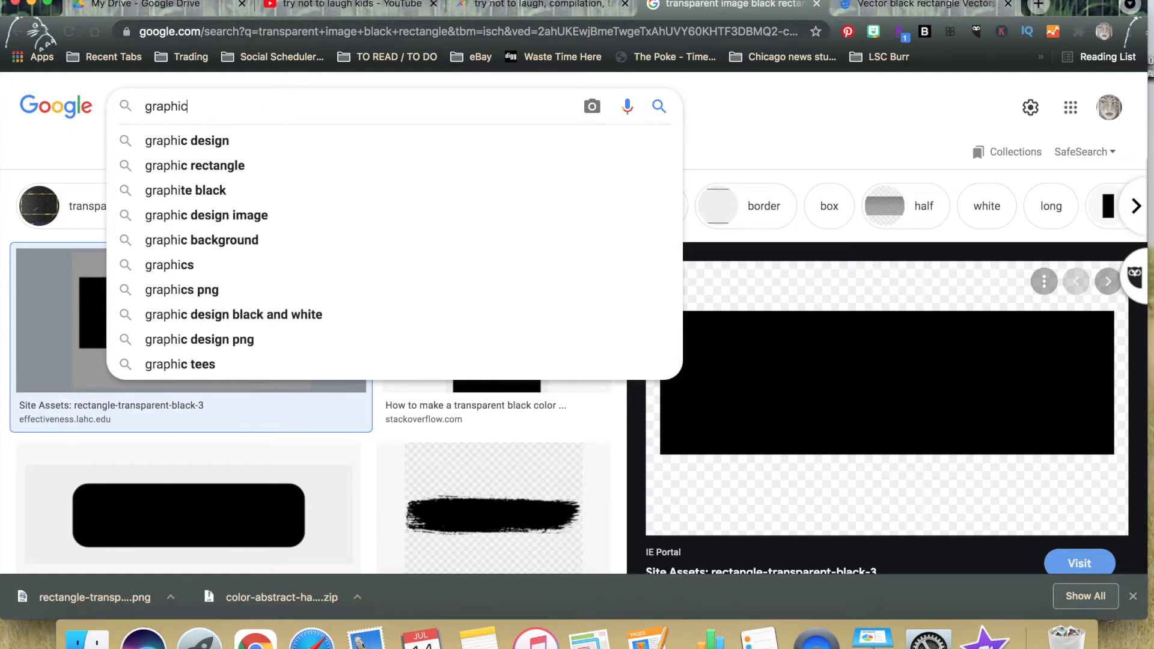
{"action": "type", "text": " transparent kid"}
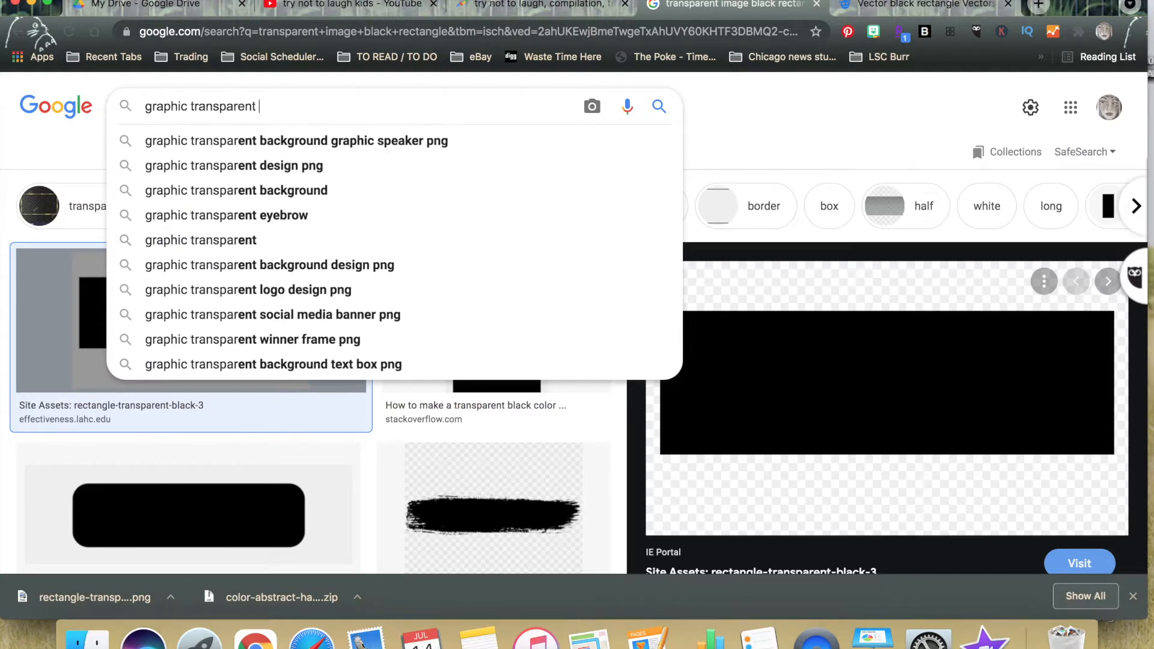
{"action": "type", "text": "s "}
{"action": "type", "text": "book"}
{"action": "key", "text": "Return"}
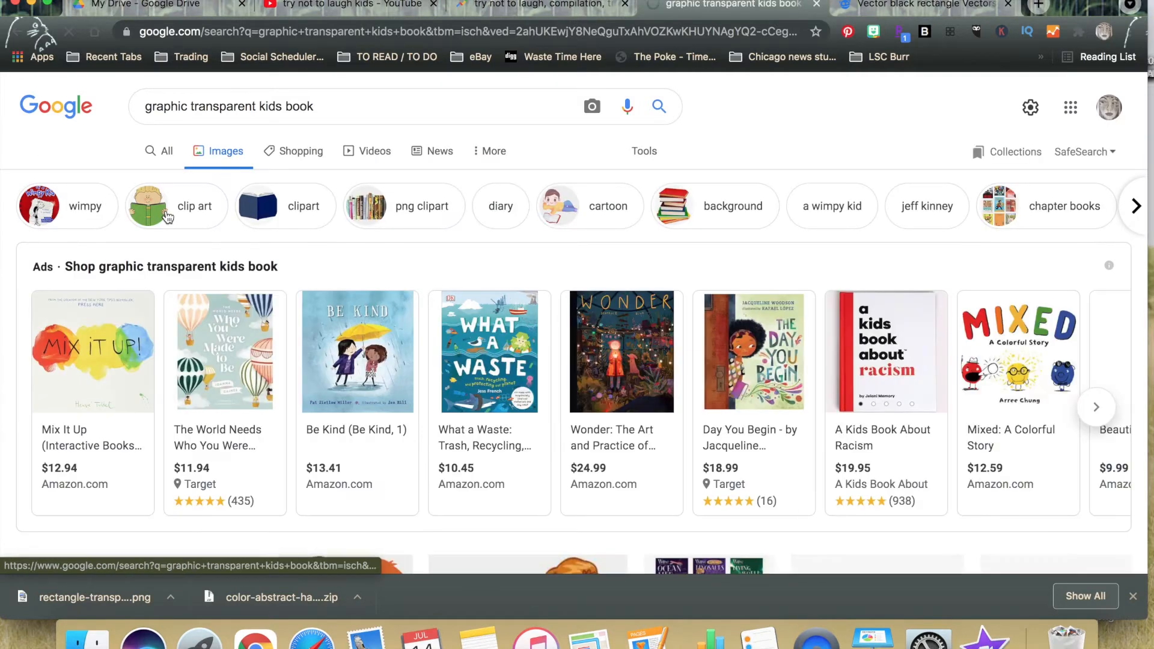
{"action": "left_click", "coordinate": [180, 363]}
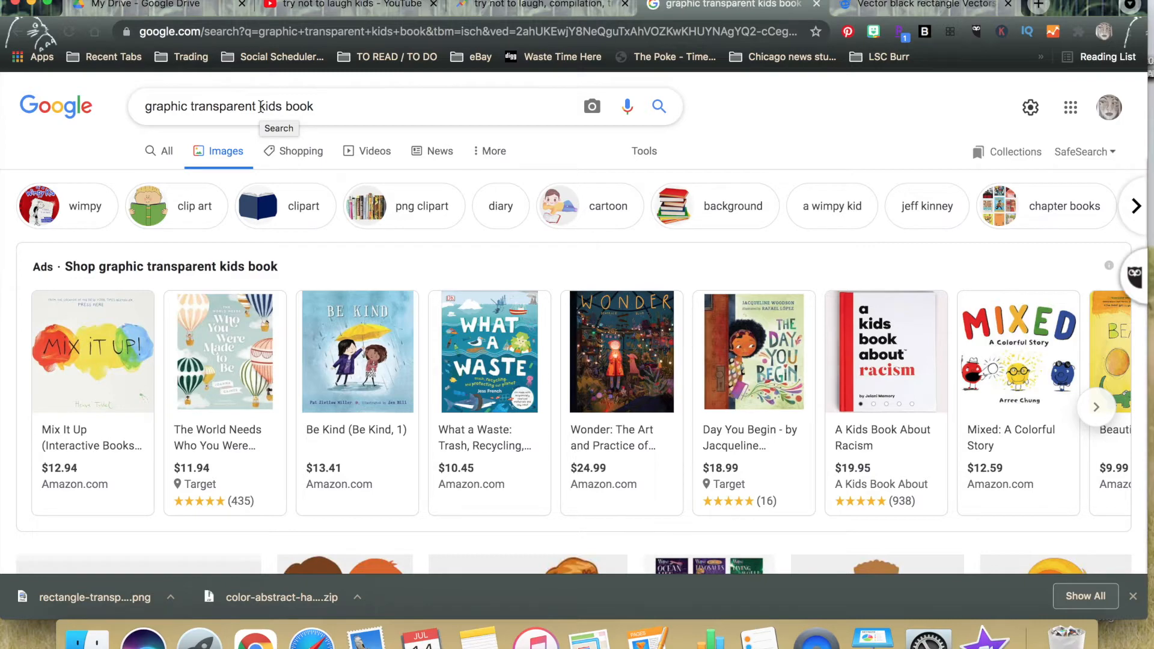
{"action": "left_click", "coordinate": [702, 209]}
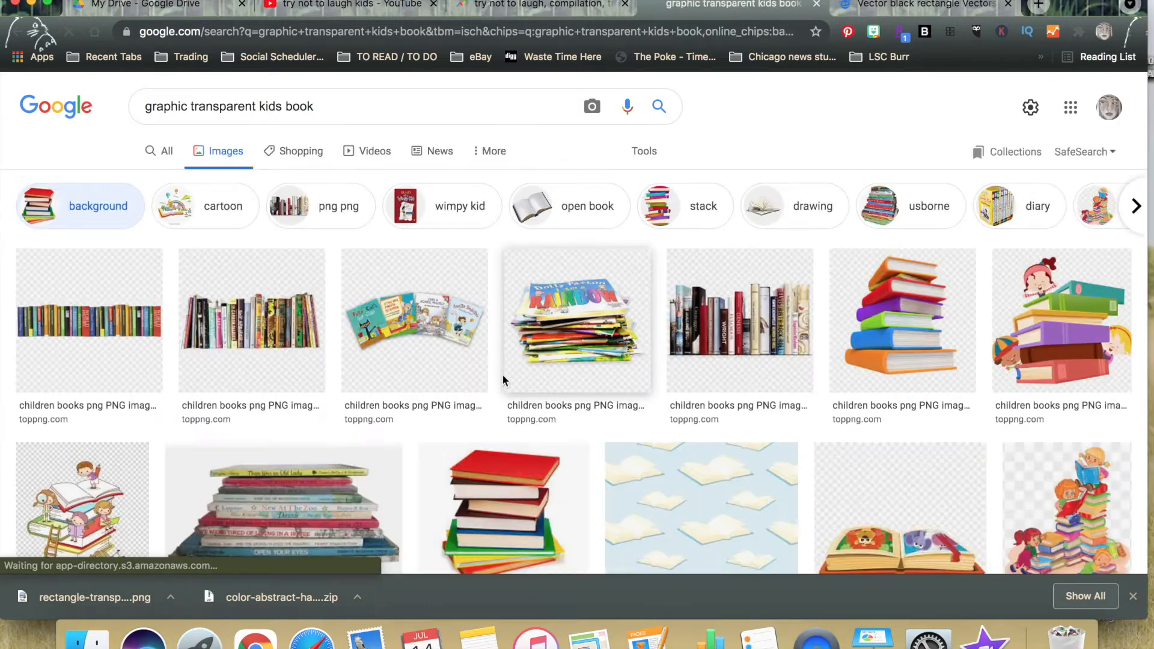
Save the red-topped book stack image from clipart-library.com to Downloads as "stack of books" in JPEG format
{"action": "scroll", "coordinate": [504, 380], "scroll_direction": "down", "scroll_amount": 5}
{"action": "right_click", "coordinate": [504, 380]}
{"action": "left_click", "coordinate": [531, 492]}
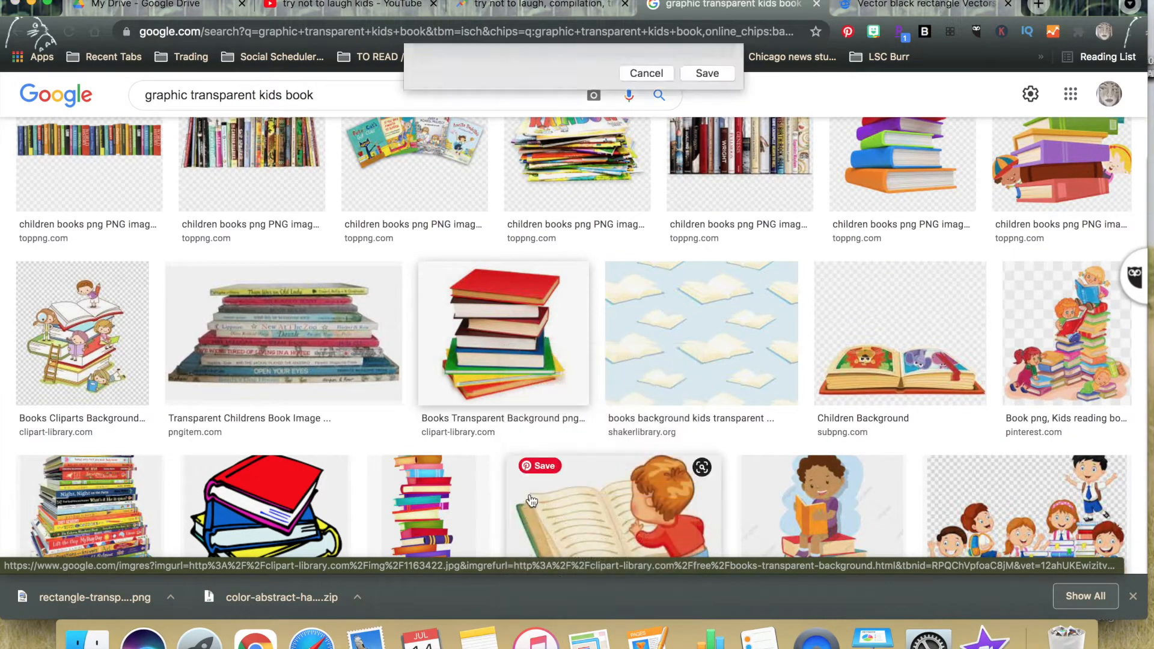
{"action": "type", "text": "stack of books"}
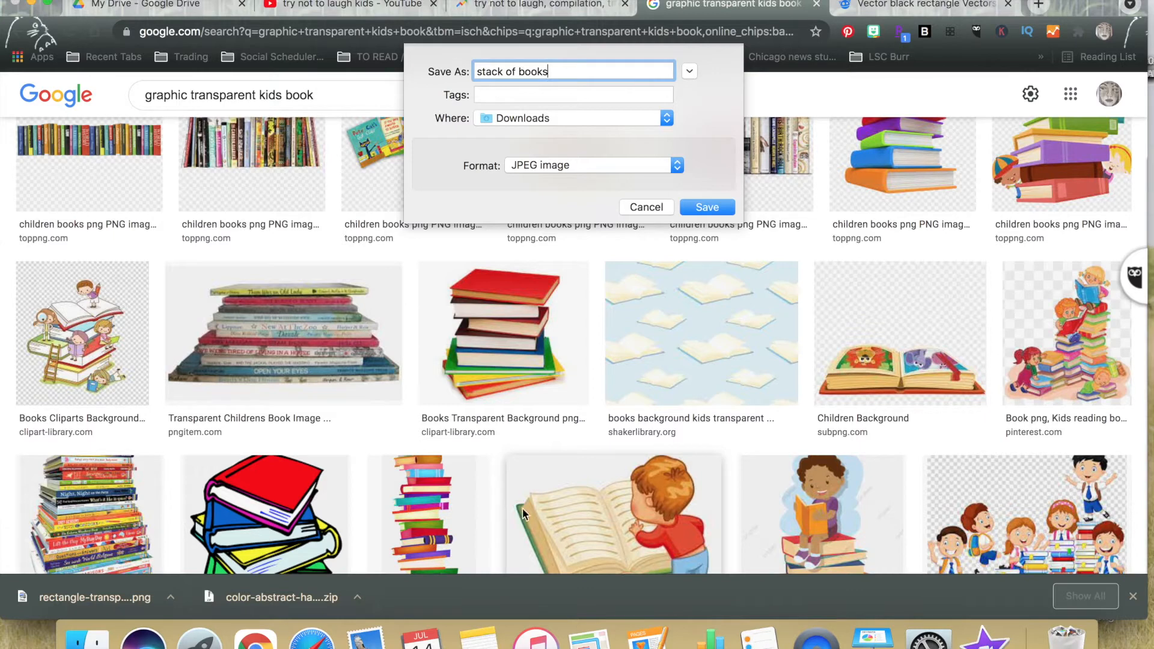
{"action": "left_click", "coordinate": [524, 169]}
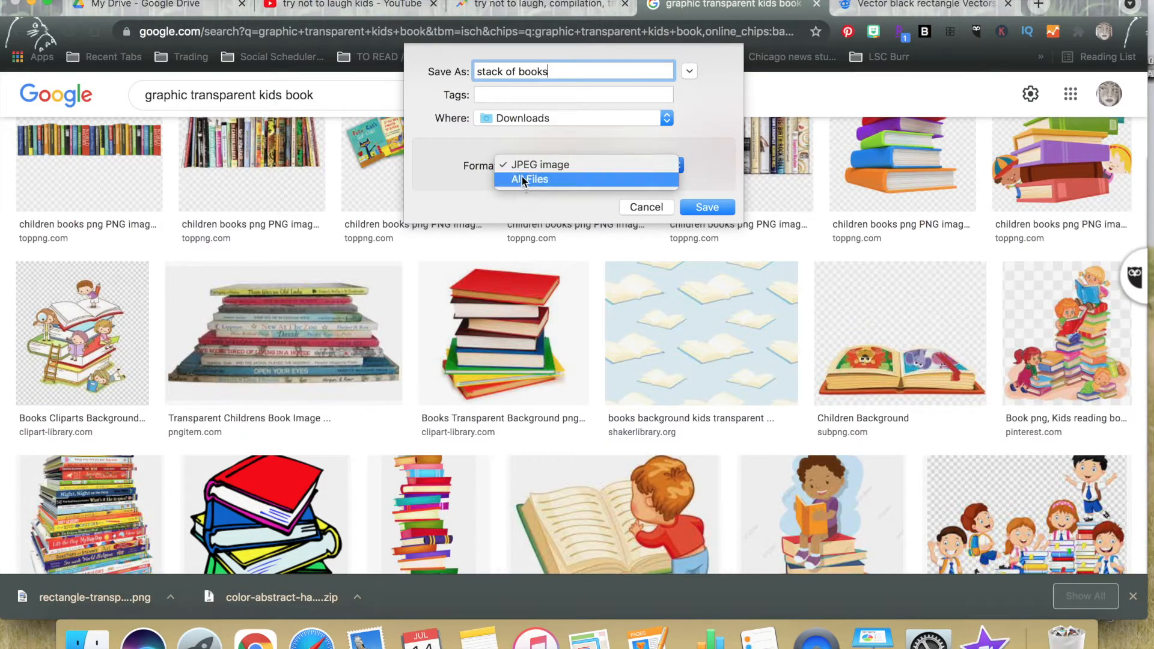
{"action": "left_click", "coordinate": [708, 208]}
{"action": "left_click", "coordinate": [708, 208]}
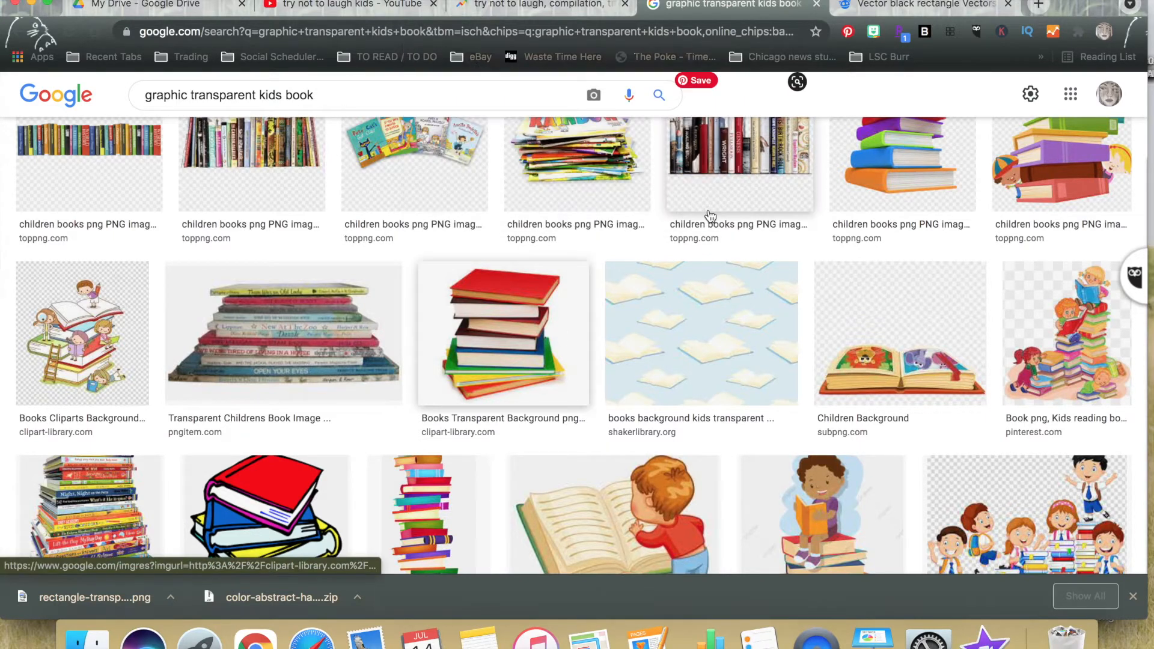
Open stack of books.jpeg from the Downloads folder and export a PNG copy of it to Downloads
{"action": "left_click", "coordinate": [87, 638]}
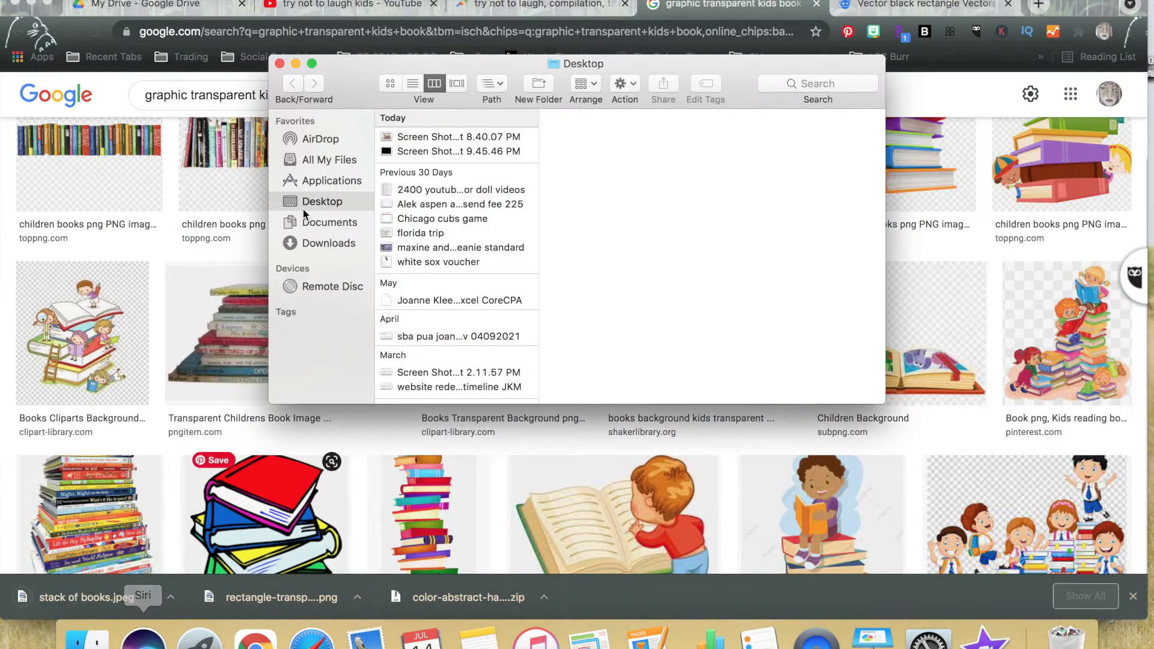
{"action": "left_click", "coordinate": [314, 242]}
{"action": "double_click", "coordinate": [647, 185]}
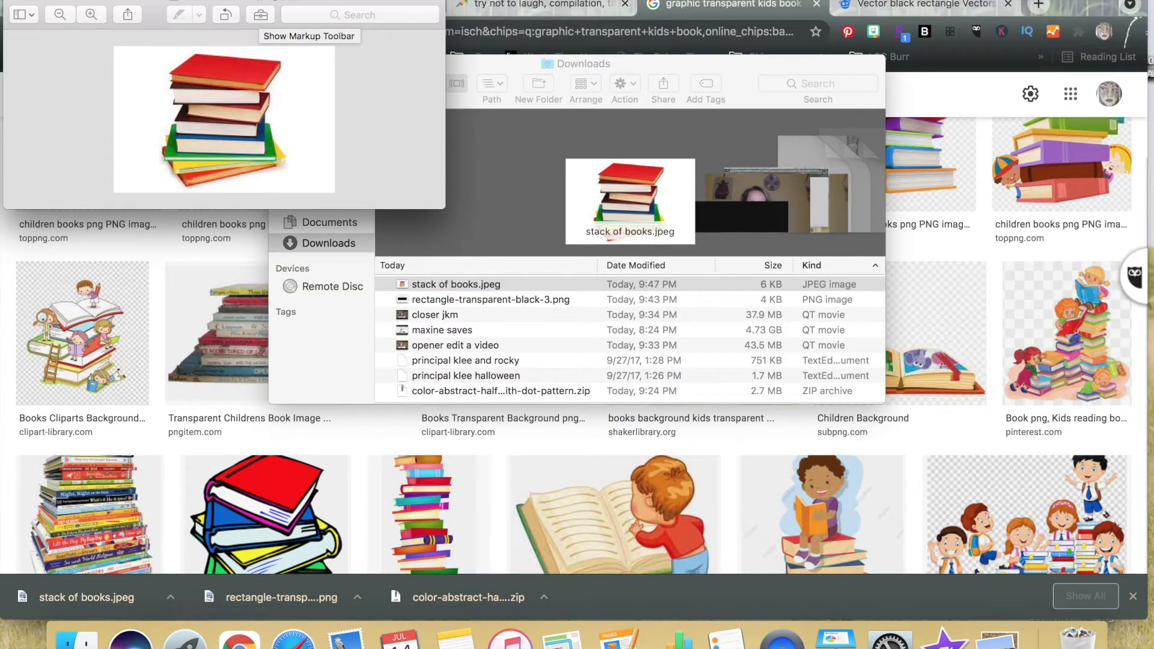
{"action": "left_click", "coordinate": [110, 0]}
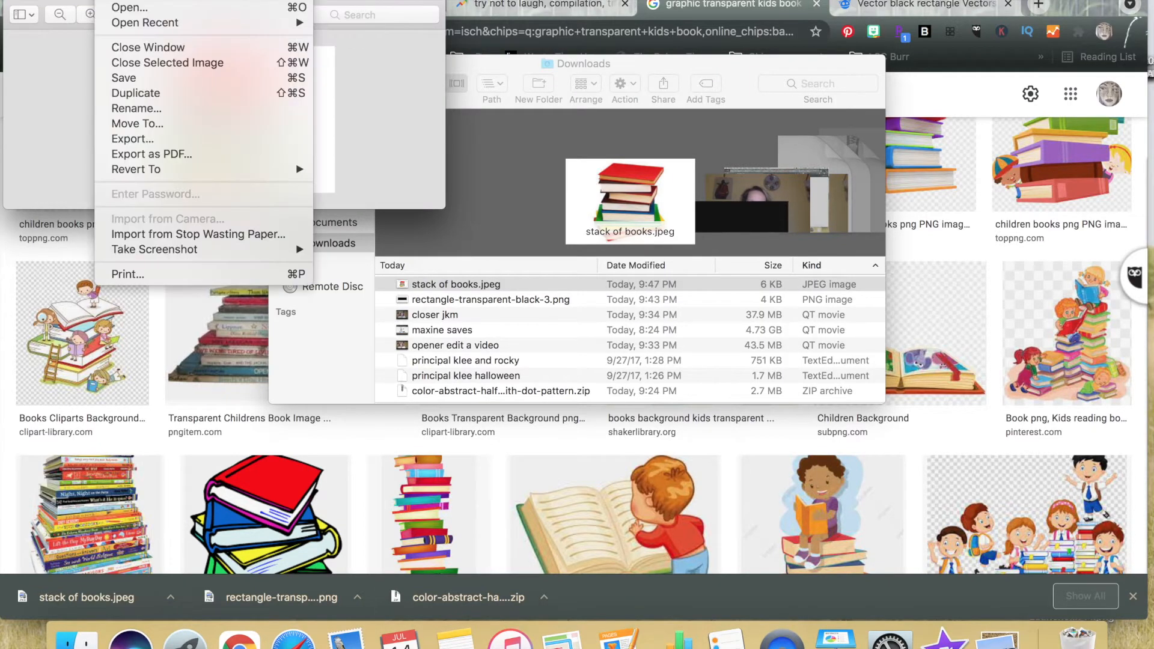
{"action": "left_click", "coordinate": [113, 139]}
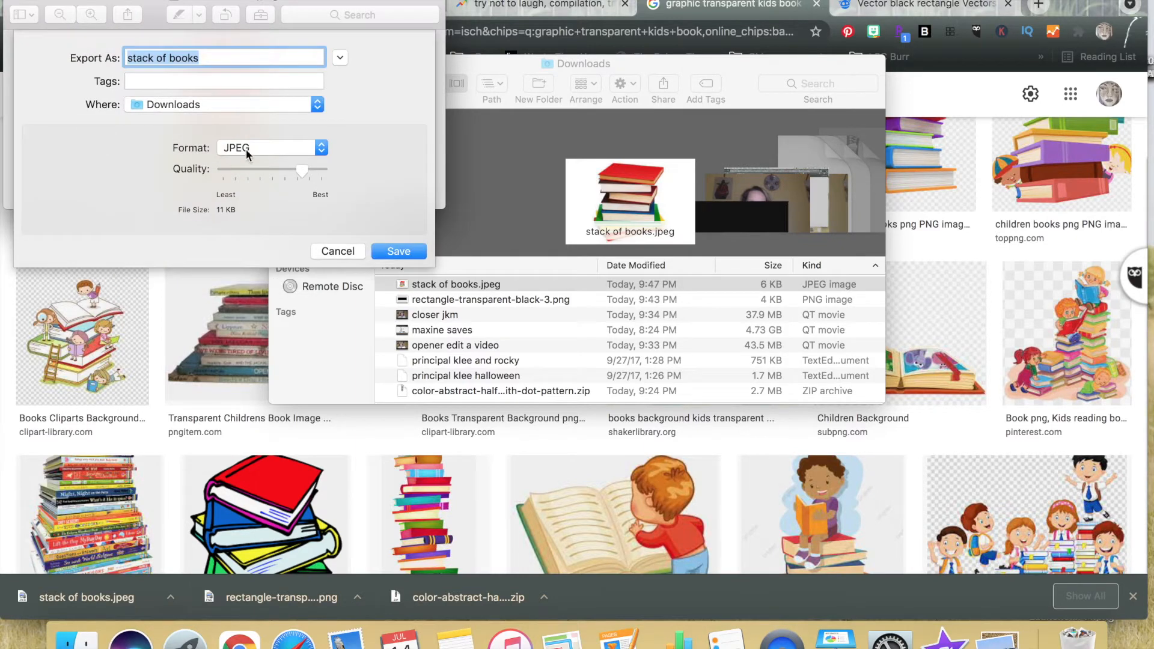
{"action": "left_click", "coordinate": [247, 149]}
{"action": "left_click", "coordinate": [236, 205]}
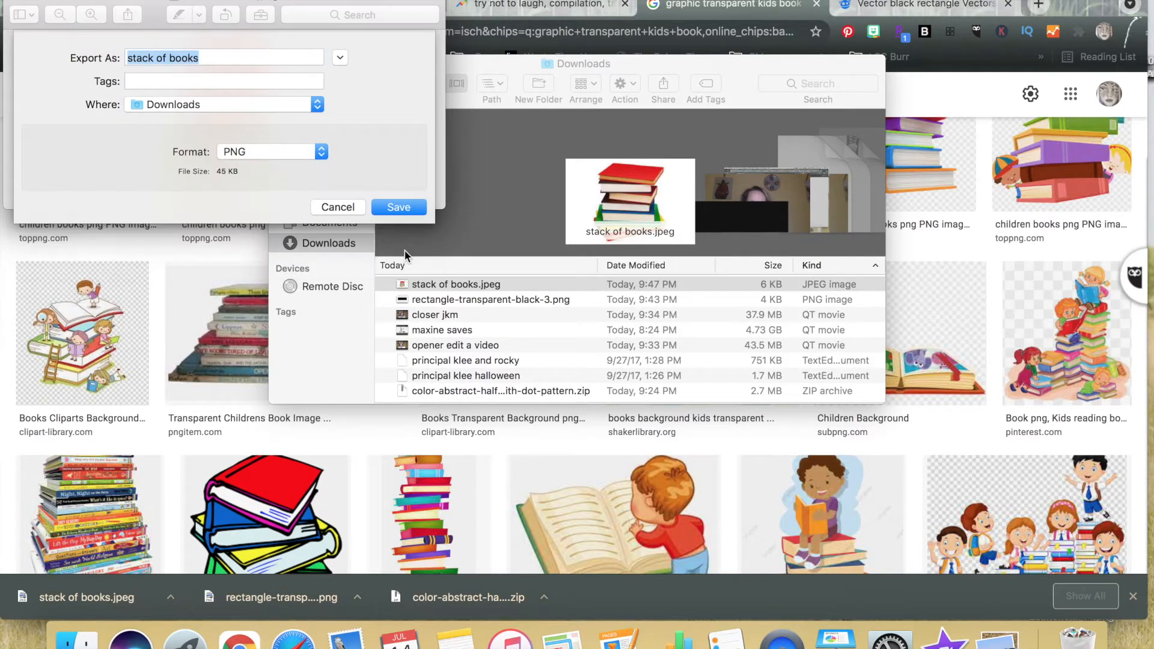
{"action": "left_click", "coordinate": [391, 210]}
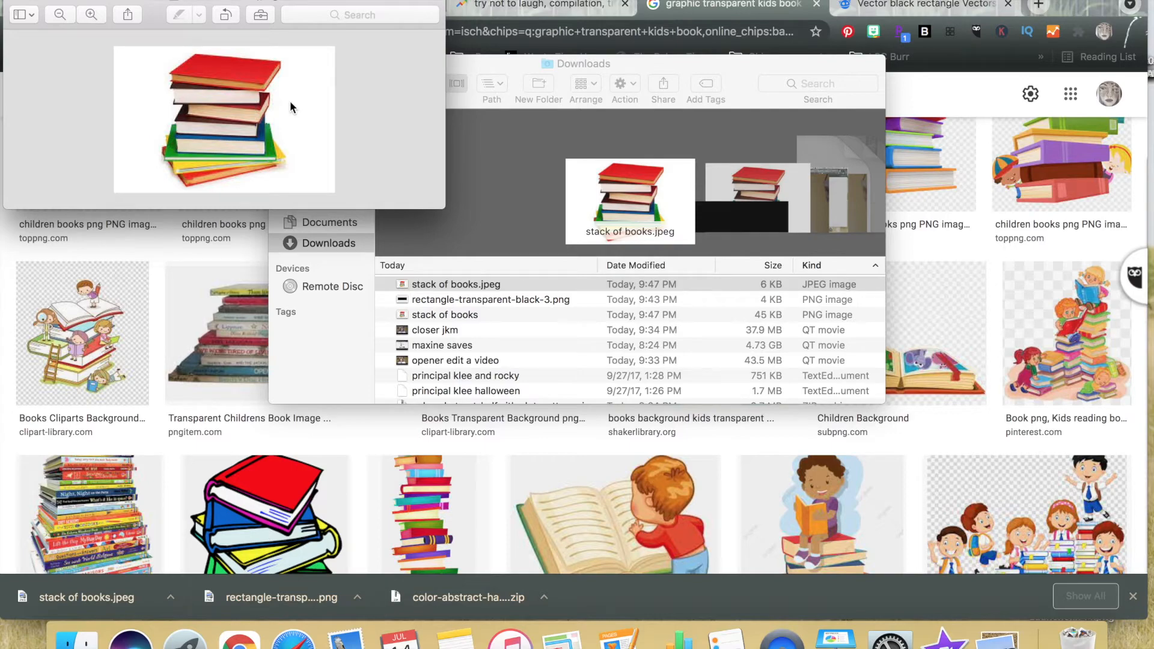
Switch to iMovie, add stack of books.jpeg from Downloads as an overlay above the interview clip at about 25:54, and select it
{"action": "left_click", "coordinate": [944, 637]}
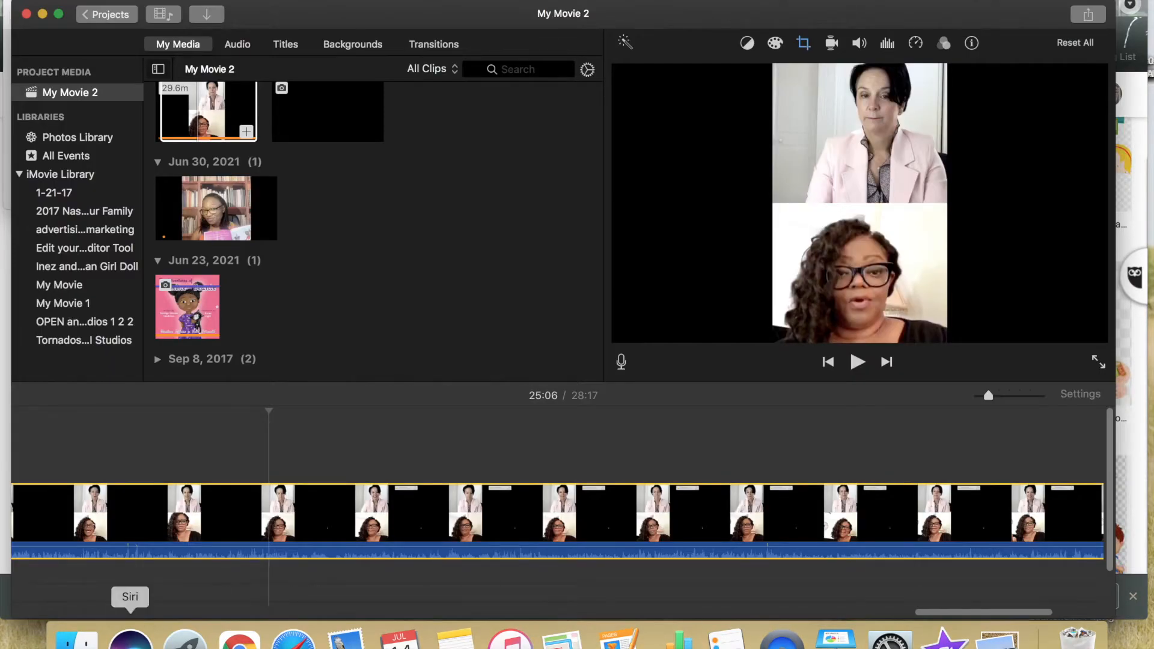
{"action": "left_click", "coordinate": [72, 638]}
{"action": "left_click_drag", "start_coordinate": [618, 190], "coordinate": [488, 461]}
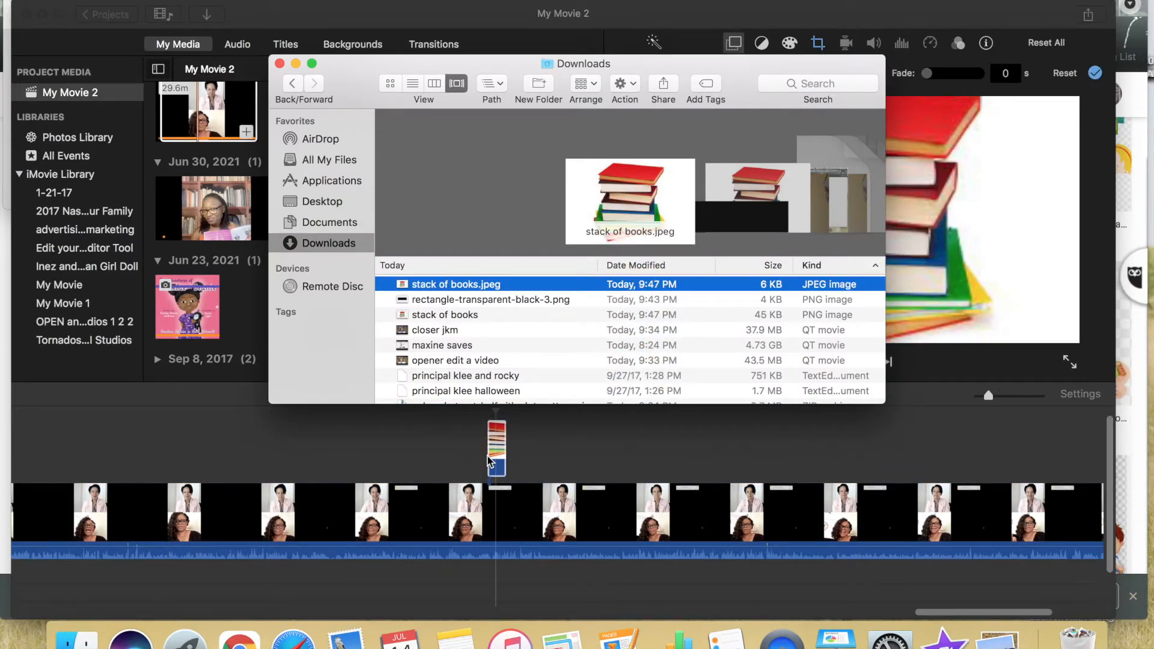
{"action": "left_click", "coordinate": [490, 460]}
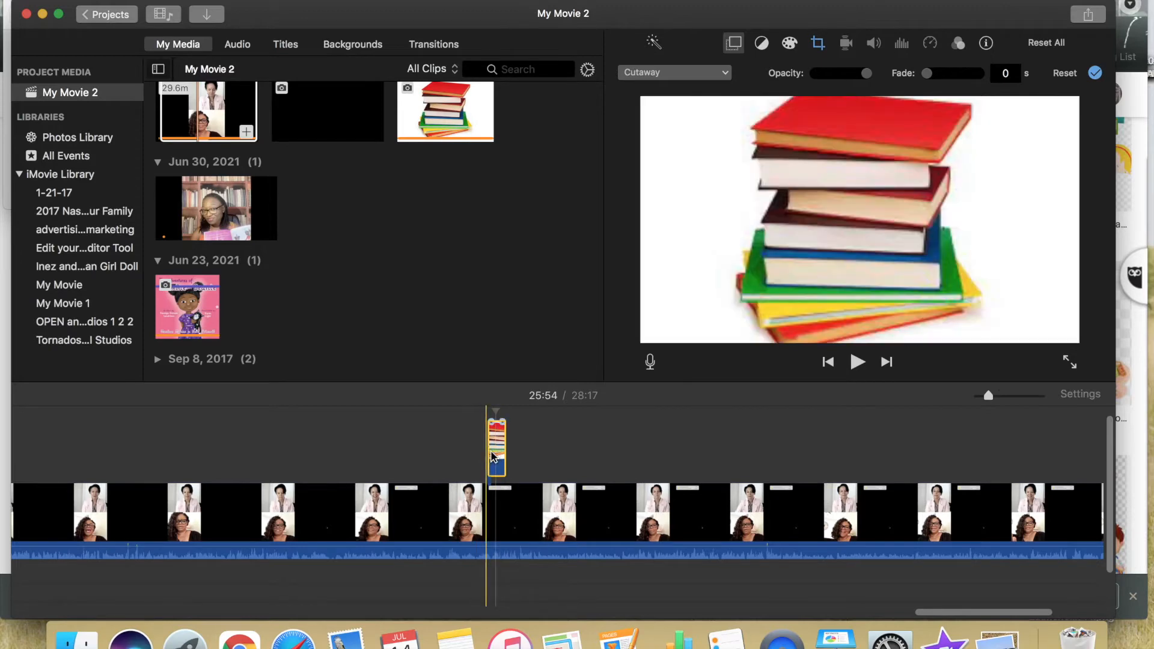
Set the book overlay to Picture in Picture and fit it over the notification box in the frame's upper-right corner, enlarging it slightly
{"action": "left_click", "coordinate": [733, 44]}
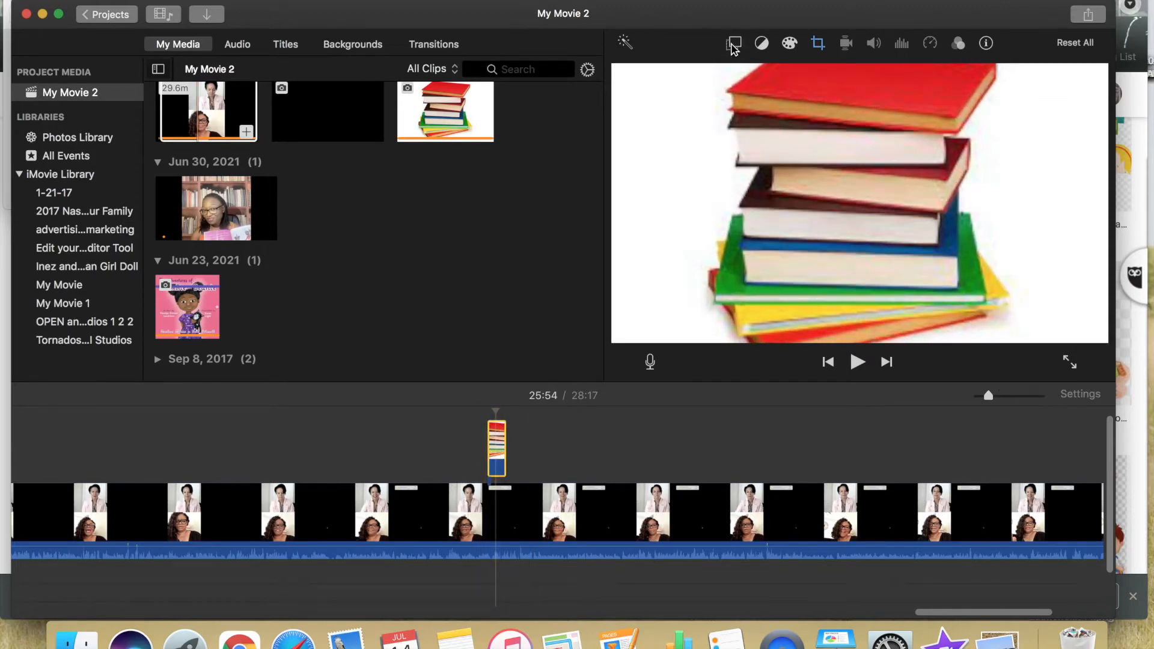
{"action": "left_click", "coordinate": [733, 44]}
{"action": "left_click", "coordinate": [733, 44]}
{"action": "left_click", "coordinate": [733, 44]}
{"action": "left_click", "coordinate": [697, 72]}
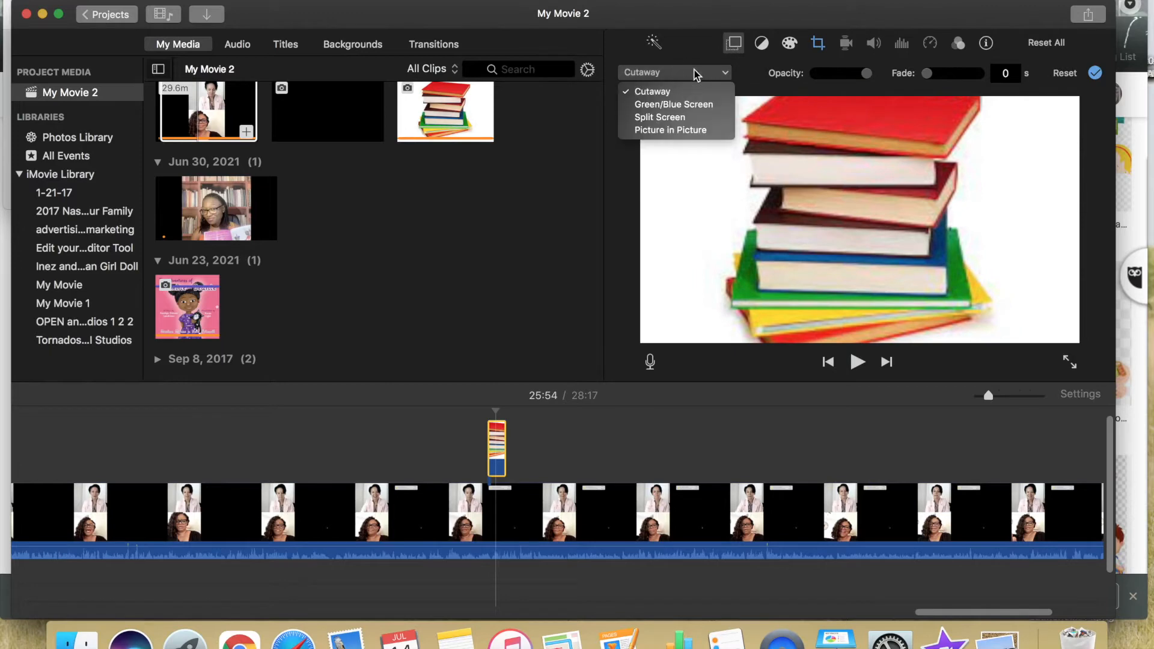
{"action": "left_click", "coordinate": [667, 129]}
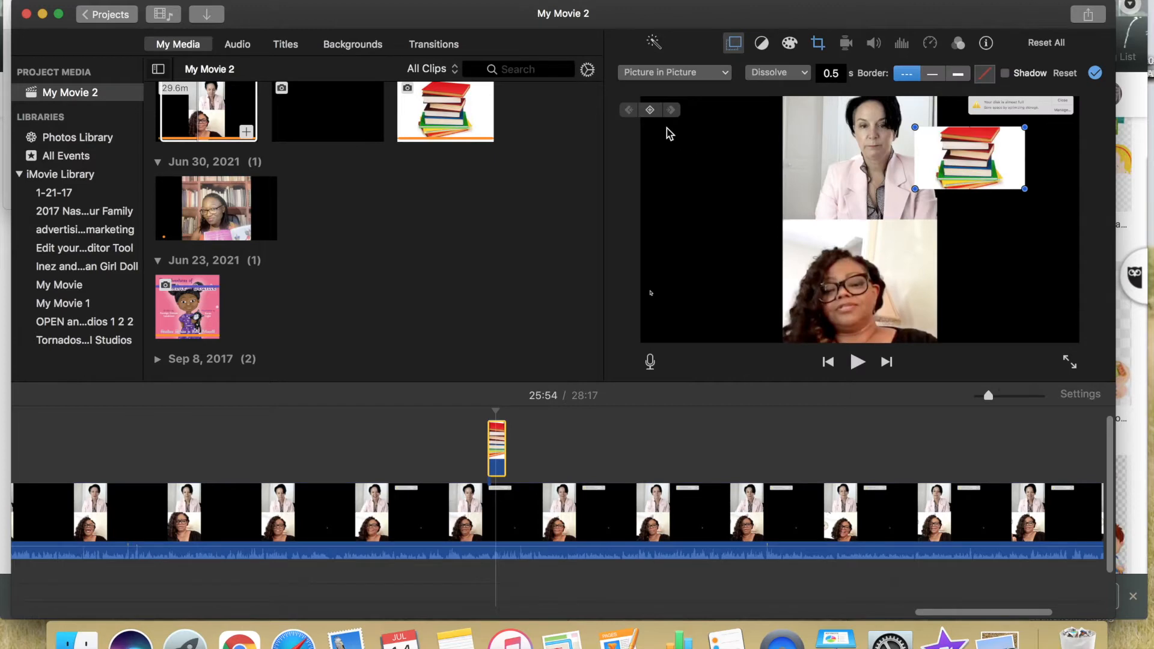
{"action": "left_click_drag", "start_coordinate": [946, 166], "coordinate": [988, 135]}
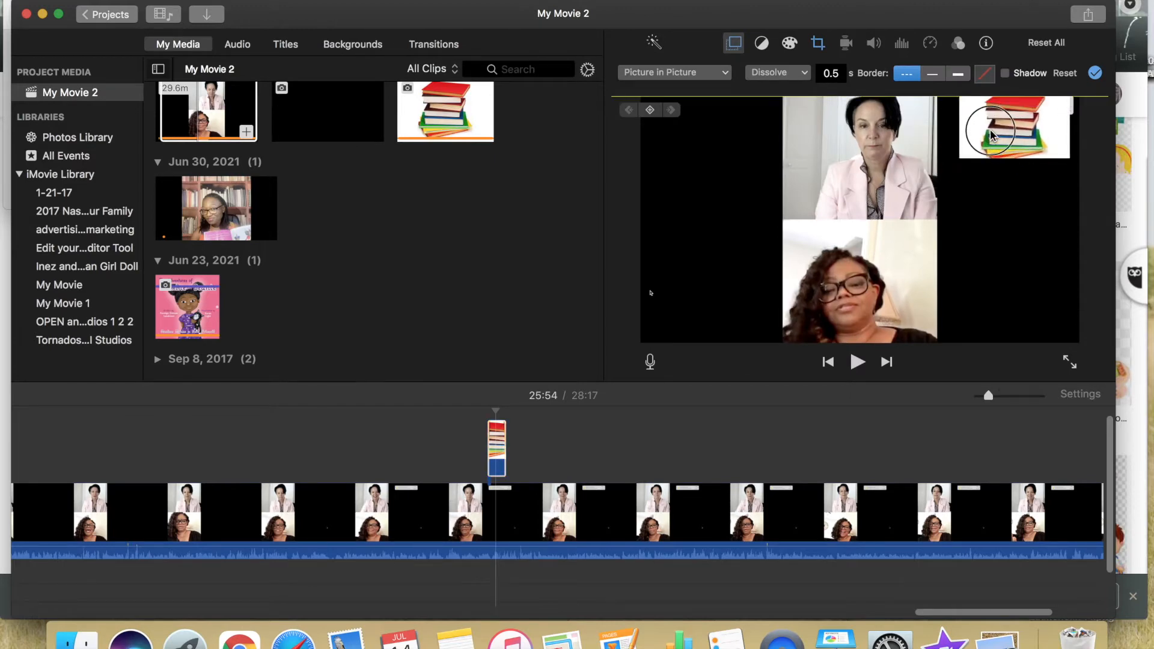
{"action": "left_click_drag", "start_coordinate": [1067, 158], "coordinate": [1079, 165]}
Lengthen the book overlay at both ends to about 73 seconds, so that it starts at about 24:51 in the interview clip
{"action": "left_click", "coordinate": [498, 451]}
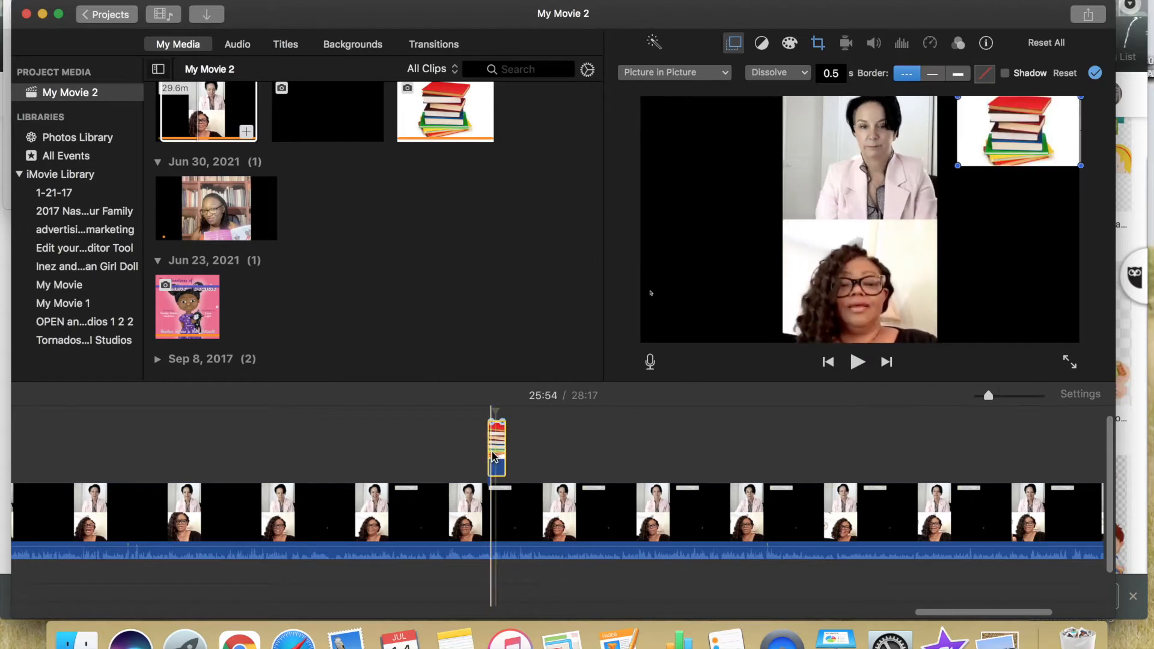
{"action": "left_click_drag", "start_coordinate": [504, 455], "coordinate": [549, 457]}
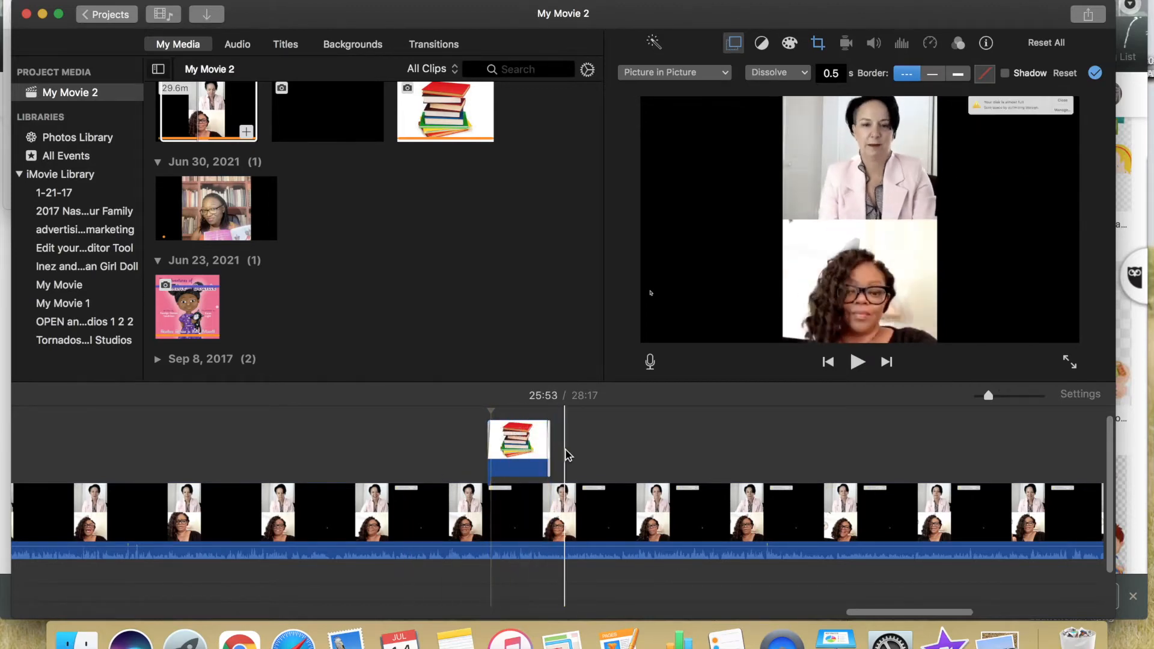
{"action": "left_click", "coordinate": [502, 462]}
{"action": "left_click_drag", "start_coordinate": [488, 461], "coordinate": [383, 462]}
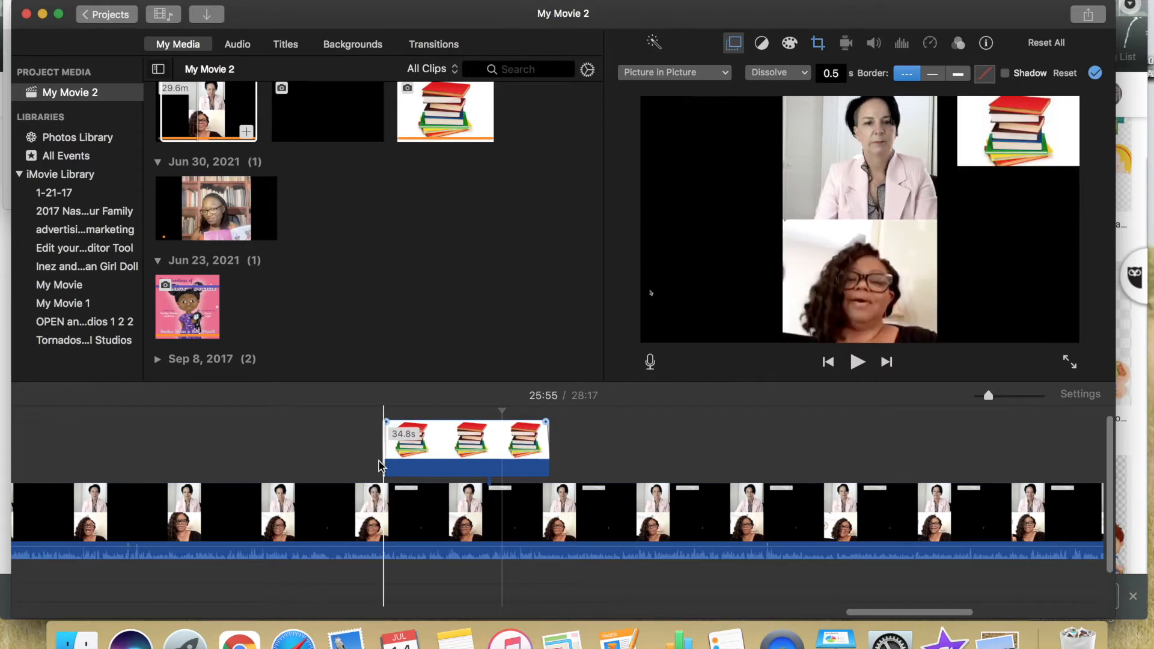
{"action": "left_click", "coordinate": [220, 490]}
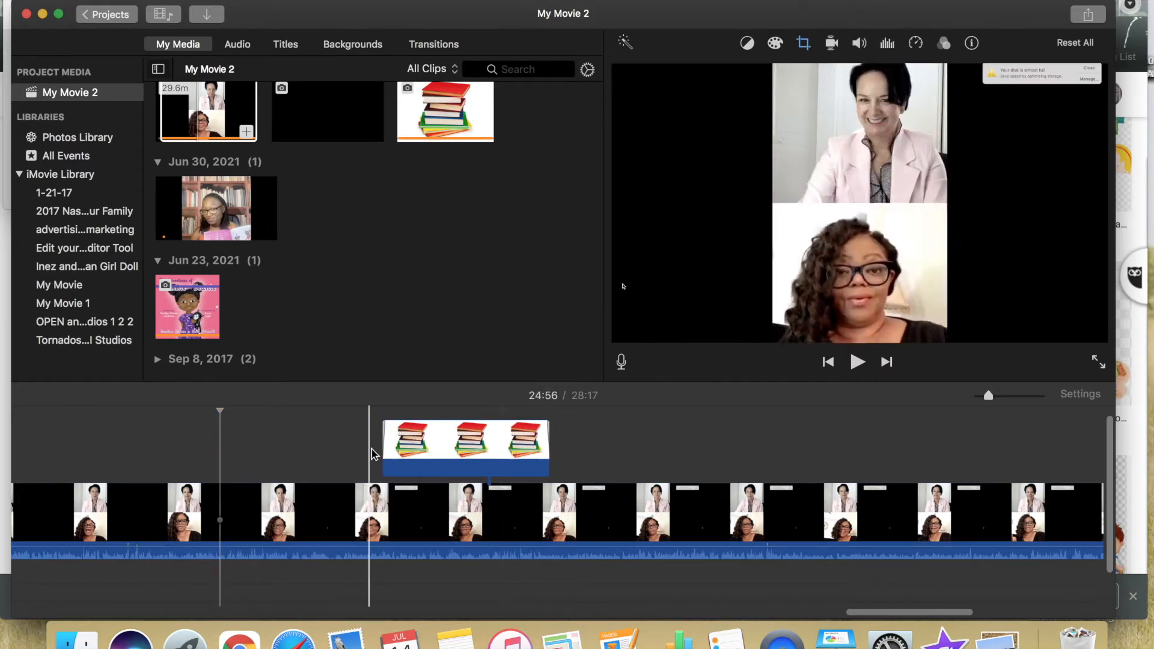
{"action": "left_click", "coordinate": [222, 472]}
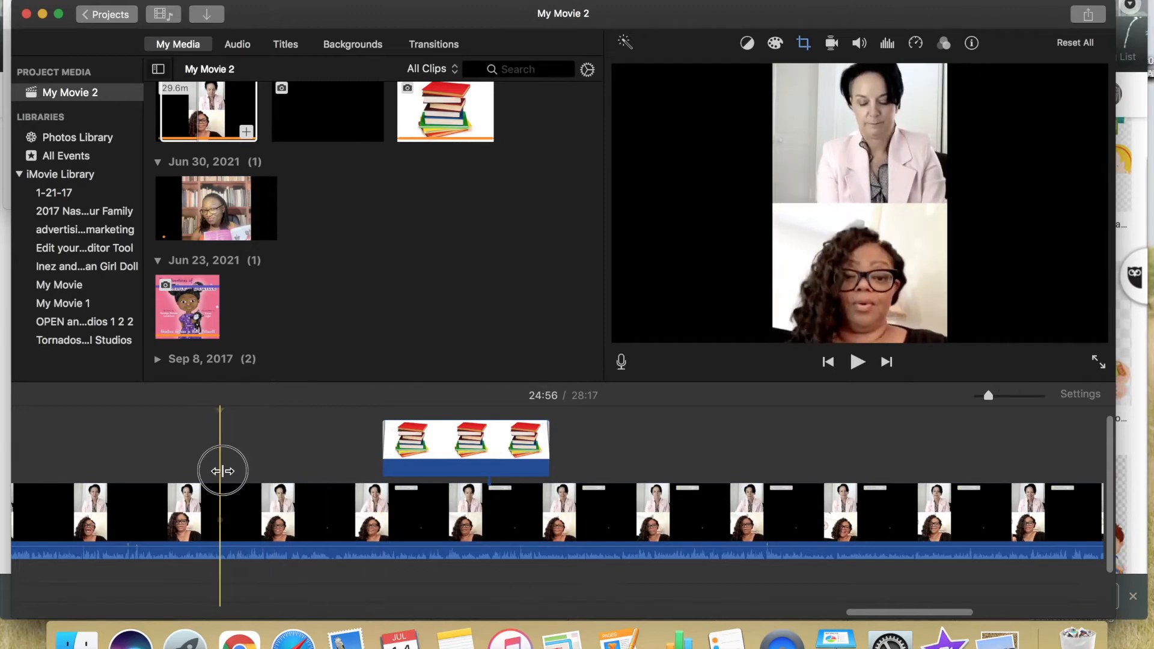
{"action": "left_click", "coordinate": [382, 452]}
{"action": "left_click_drag", "start_coordinate": [382, 452], "coordinate": [198, 453]}
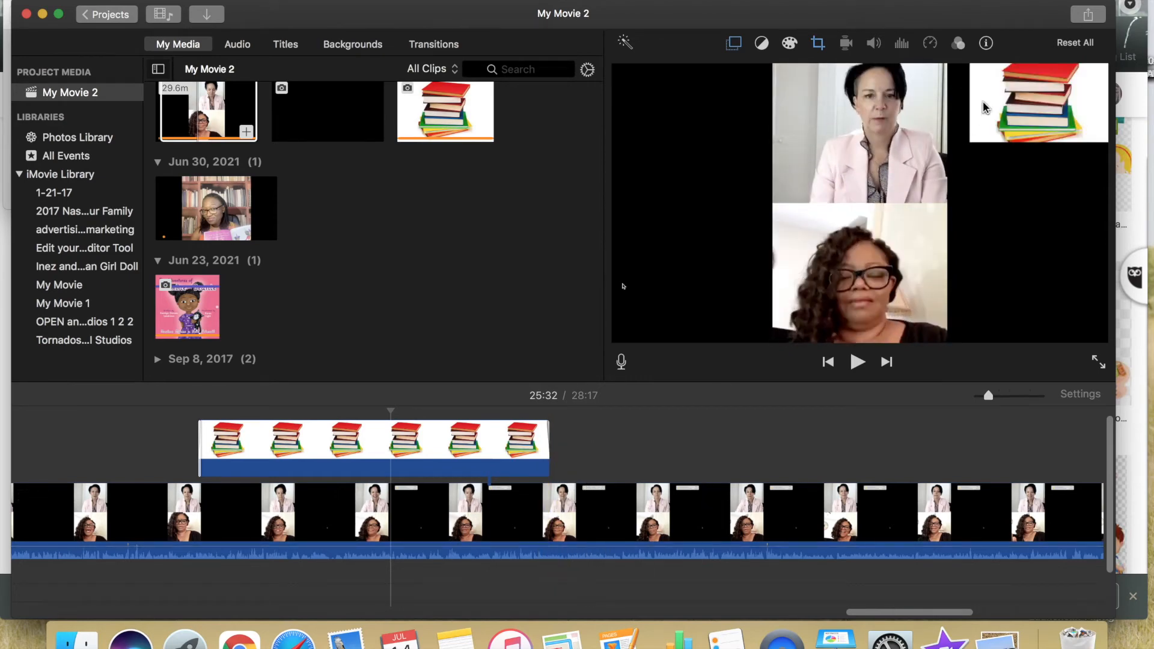
Set the duration of the book overlay to 180 seconds
{"action": "left_click", "coordinate": [747, 486]}
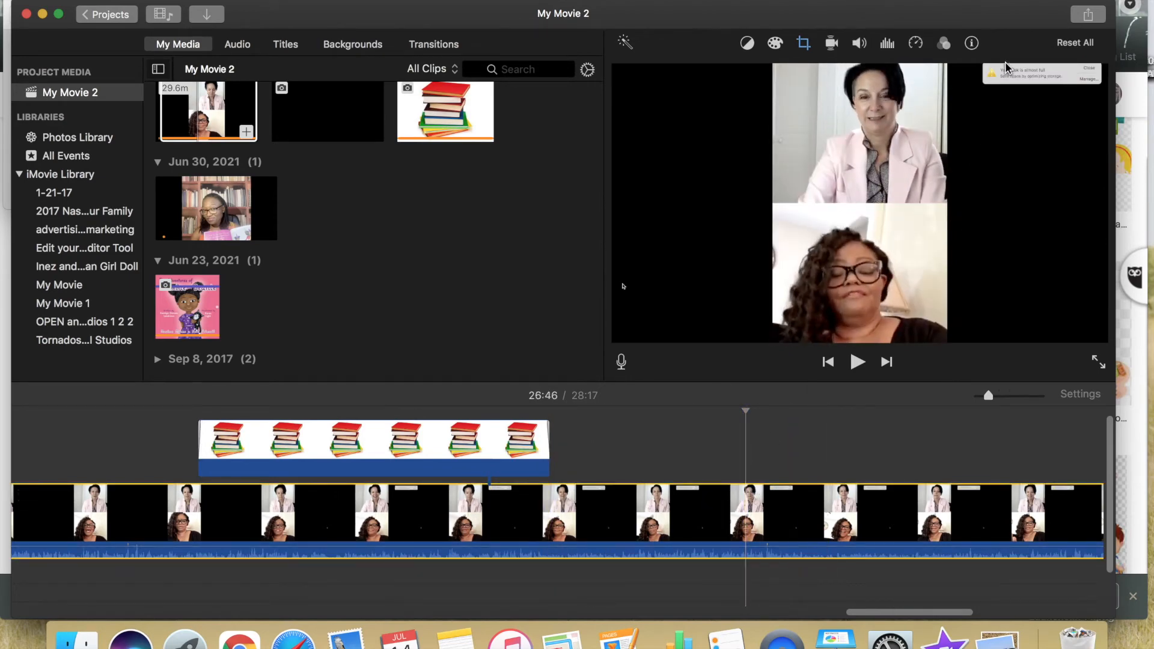
{"action": "left_click", "coordinate": [518, 469]}
{"action": "key", "text": "super+minus"}
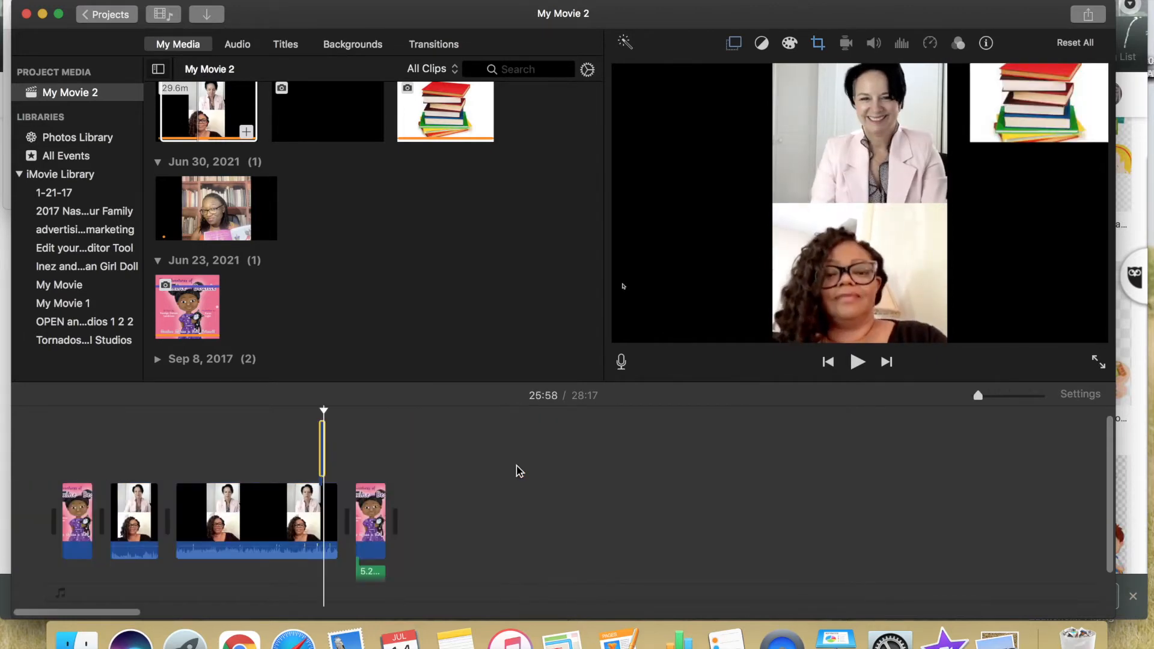
{"action": "key", "text": "super+equal"}
{"action": "scroll", "coordinate": [519, 471], "scroll_direction": "left", "scroll_amount": 5}
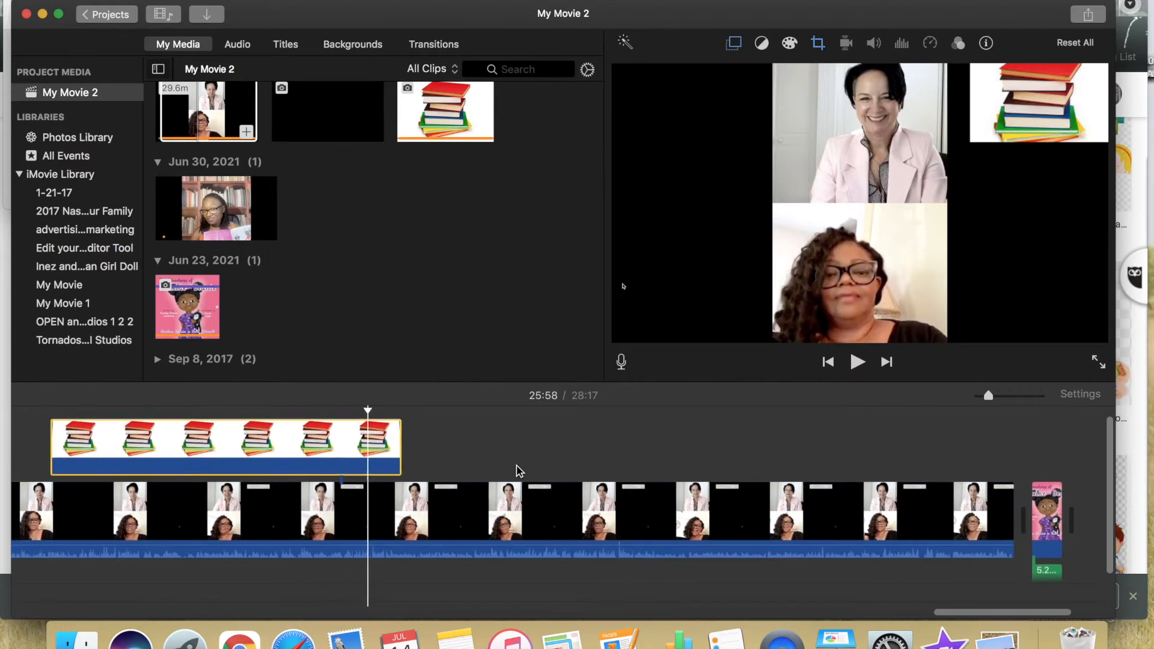
{"action": "left_click", "coordinate": [134, 469]}
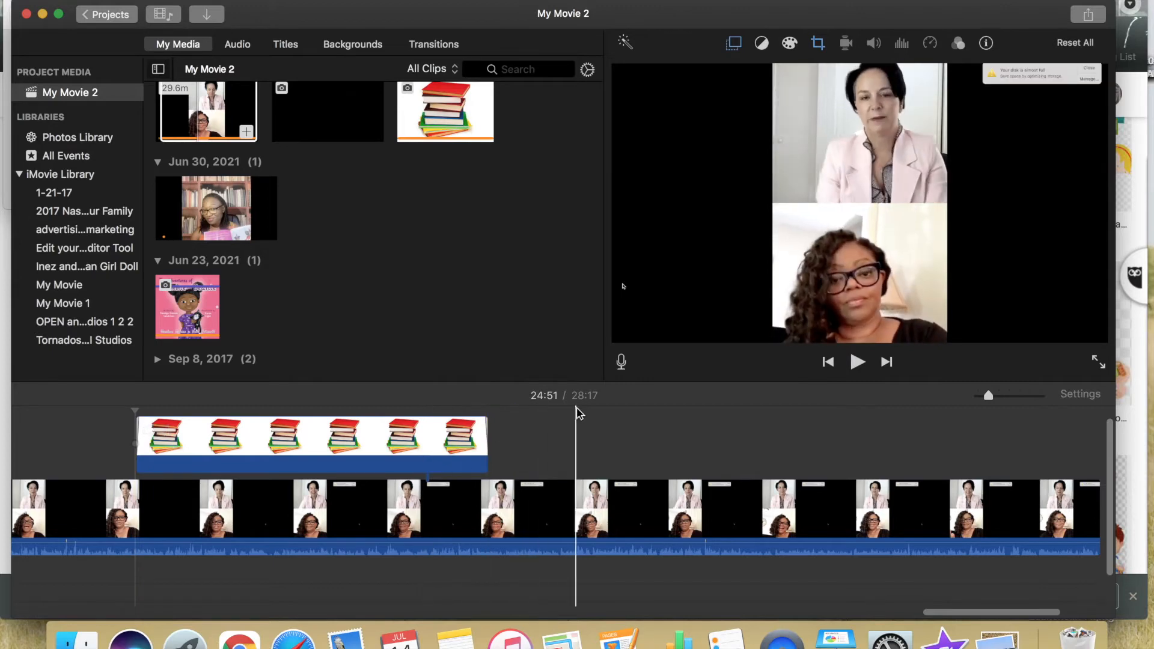
{"action": "left_click", "coordinate": [443, 457]}
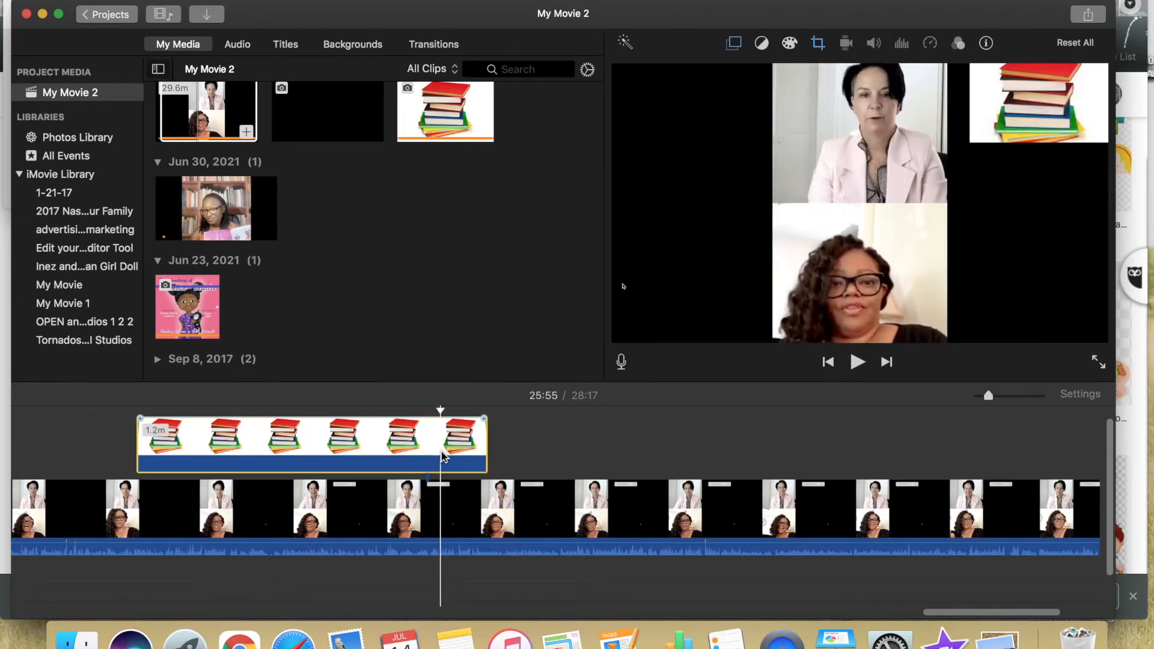
{"action": "left_click", "coordinate": [986, 43]}
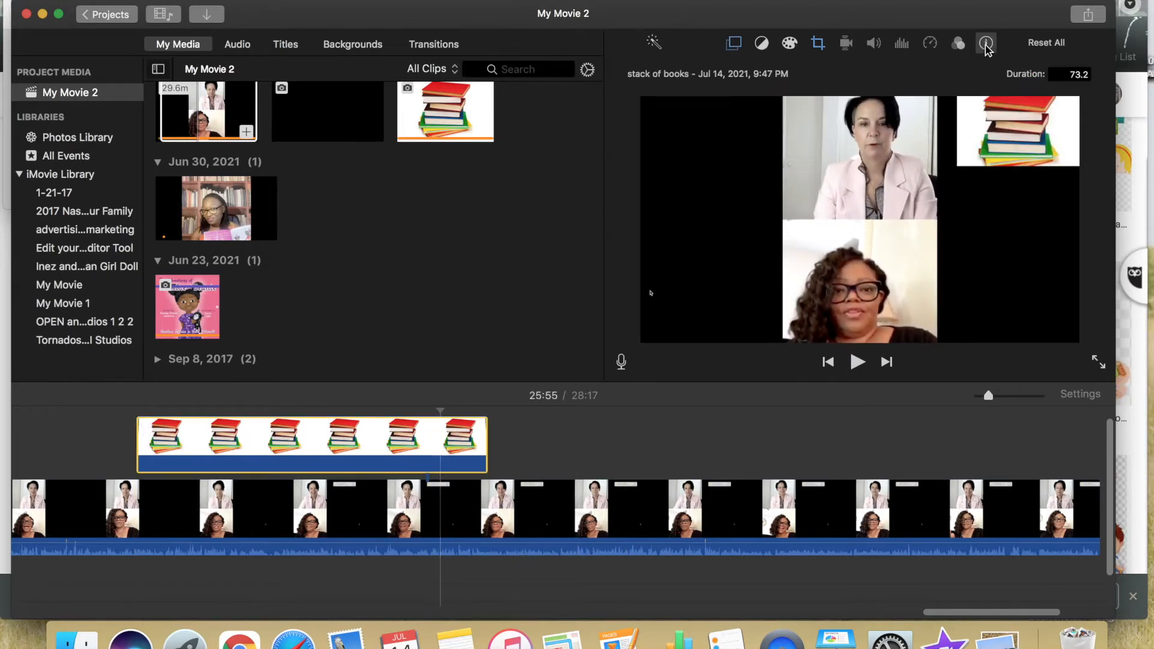
{"action": "left_click", "coordinate": [1081, 75]}
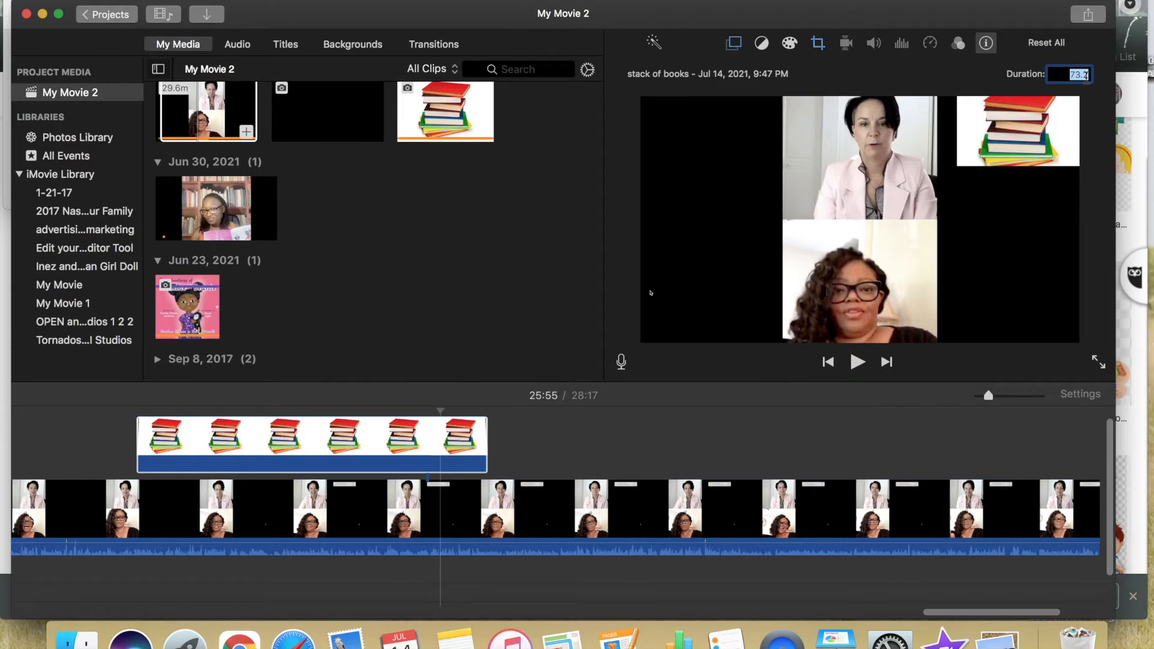
{"action": "type", "text": "180"}
{"action": "key", "text": "Return"}
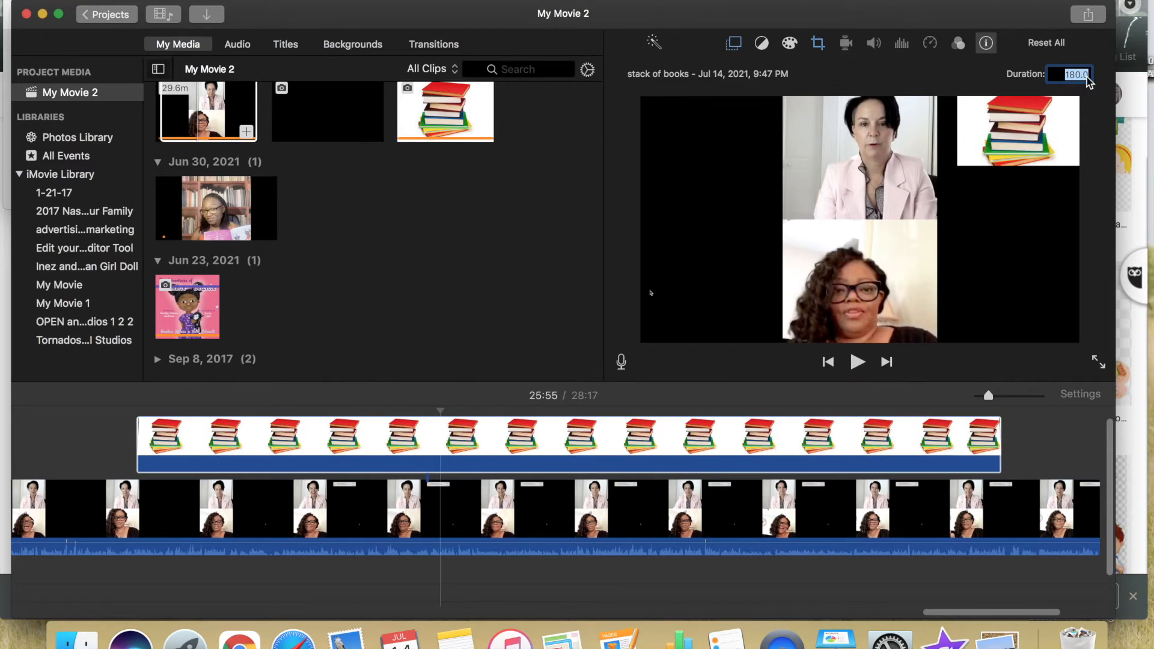
Extend the end of the book overlay to line up with the end of the interview clip
{"action": "left_click", "coordinate": [935, 445]}
{"action": "scroll", "coordinate": [935, 445], "scroll_direction": "right", "scroll_amount": 5}
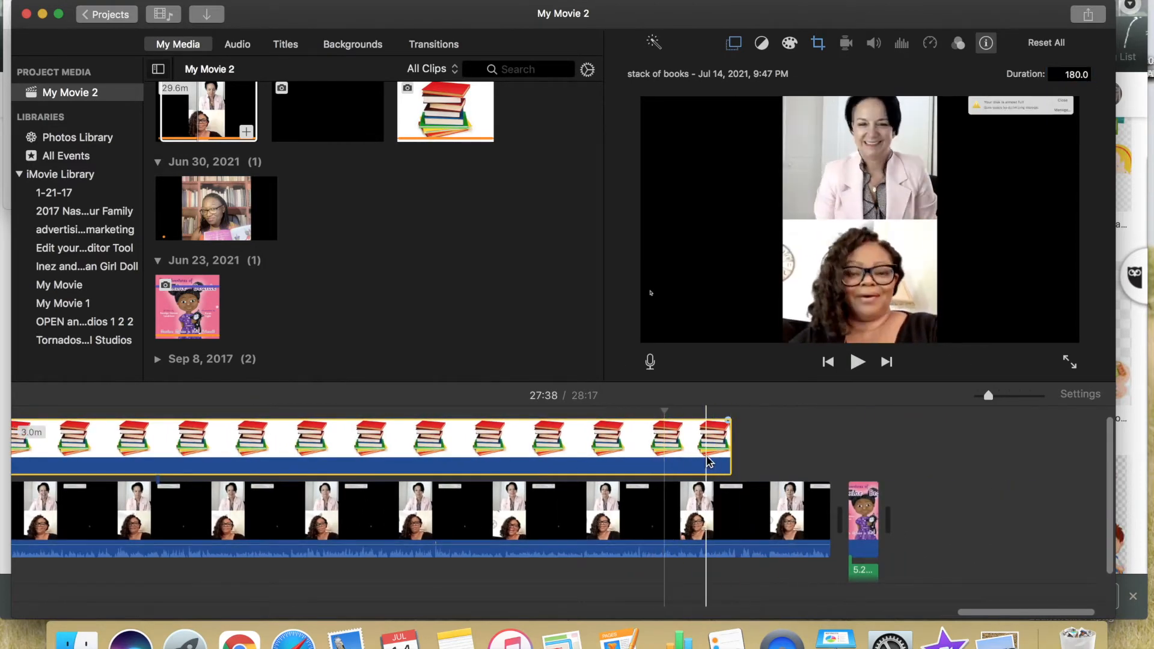
{"action": "left_click", "coordinate": [730, 449]}
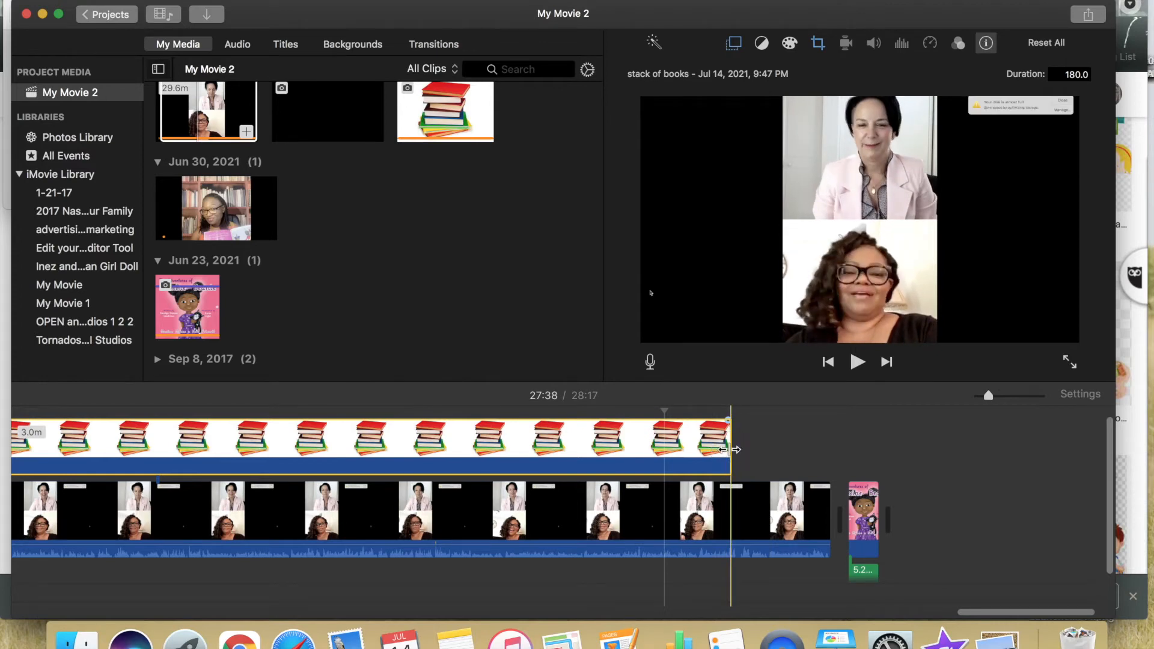
{"action": "left_click_drag", "start_coordinate": [730, 449], "coordinate": [829, 446]}
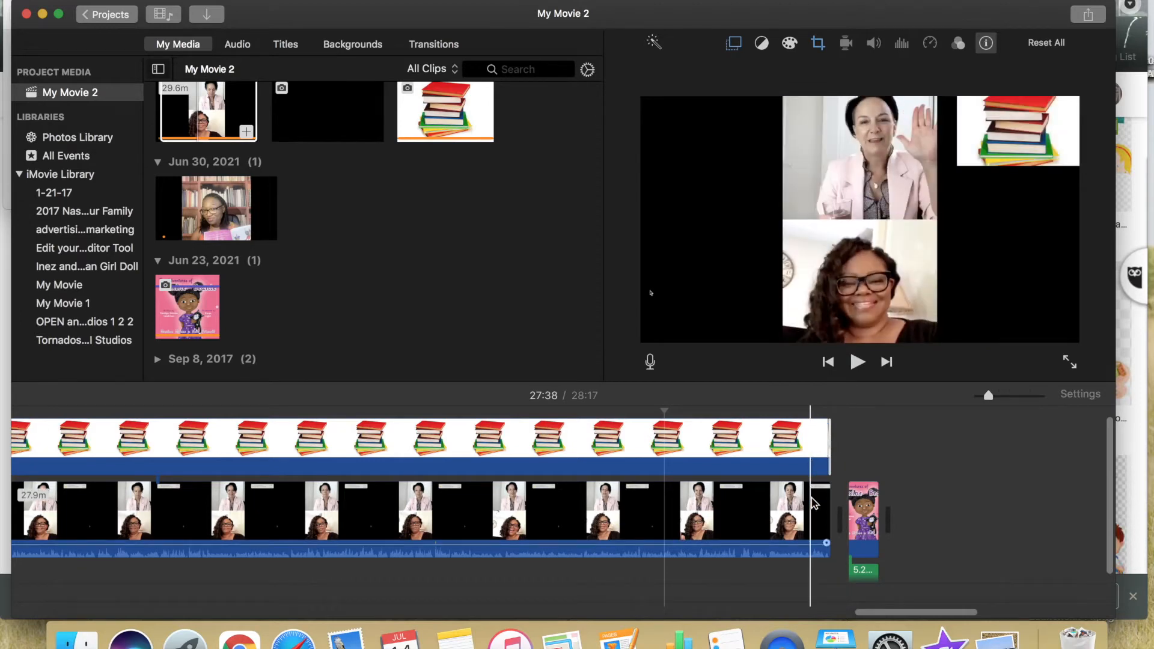
Delete the book overlay from the timeline, and switch to Finder to open stack of books.jpeg from Downloads in Preview
{"action": "left_click", "coordinate": [738, 437]}
{"action": "key", "text": "Delete"}
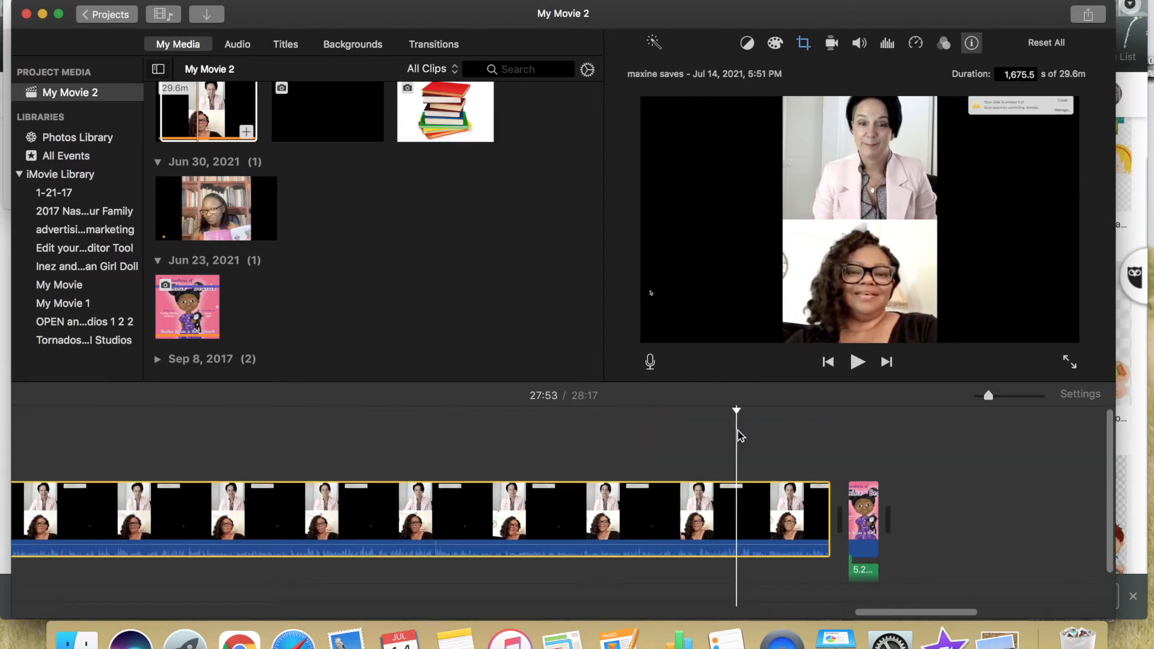
{"action": "left_click", "coordinate": [76, 638]}
{"action": "double_click", "coordinate": [505, 284]}
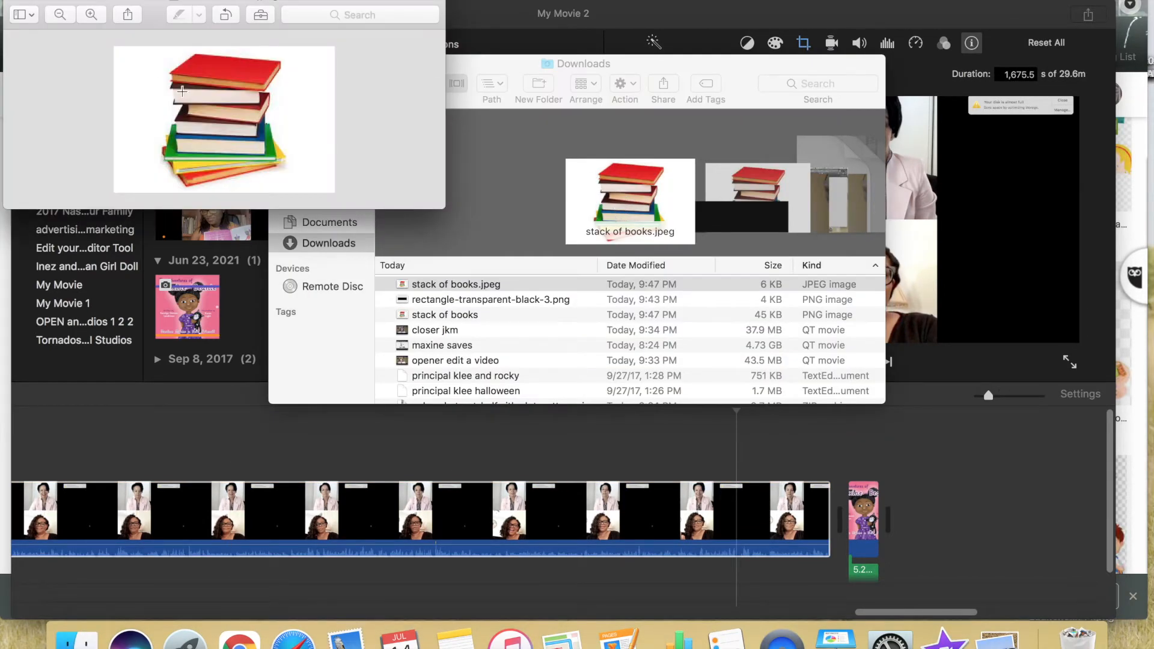
Show the markup tools, enlarge the image window and select the white background around the books with Instant Alpha
{"action": "left_click", "coordinate": [259, 14]}
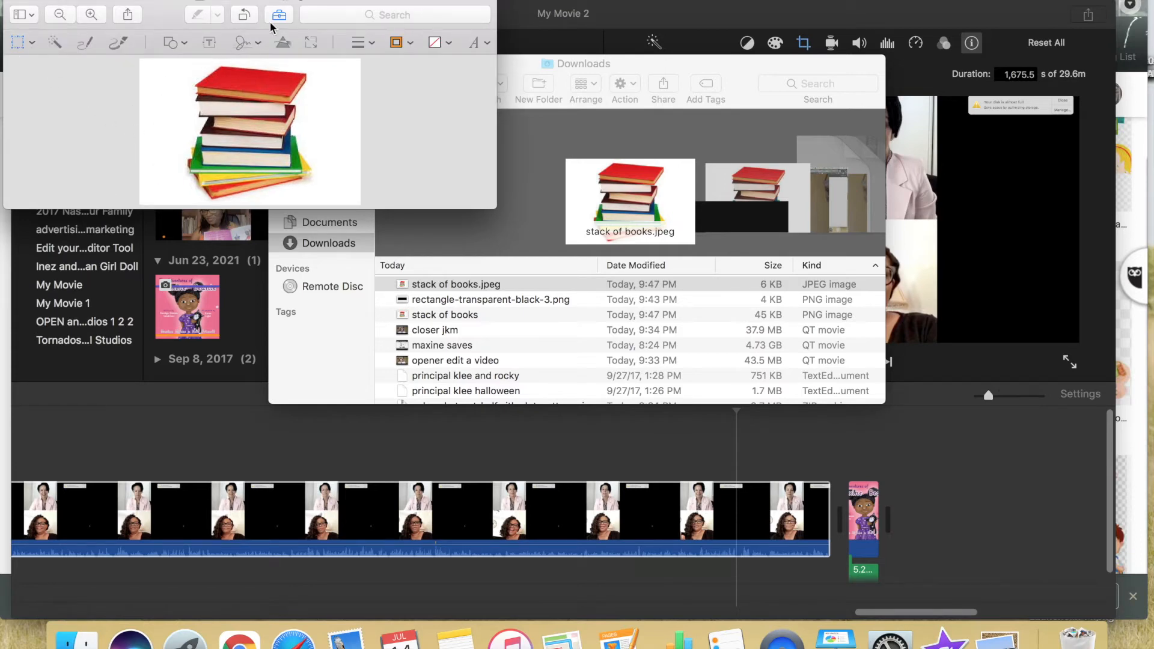
{"action": "left_click", "coordinate": [275, 19]}
{"action": "left_click", "coordinate": [275, 19]}
{"action": "left_click_drag", "start_coordinate": [497, 200], "coordinate": [869, 464]}
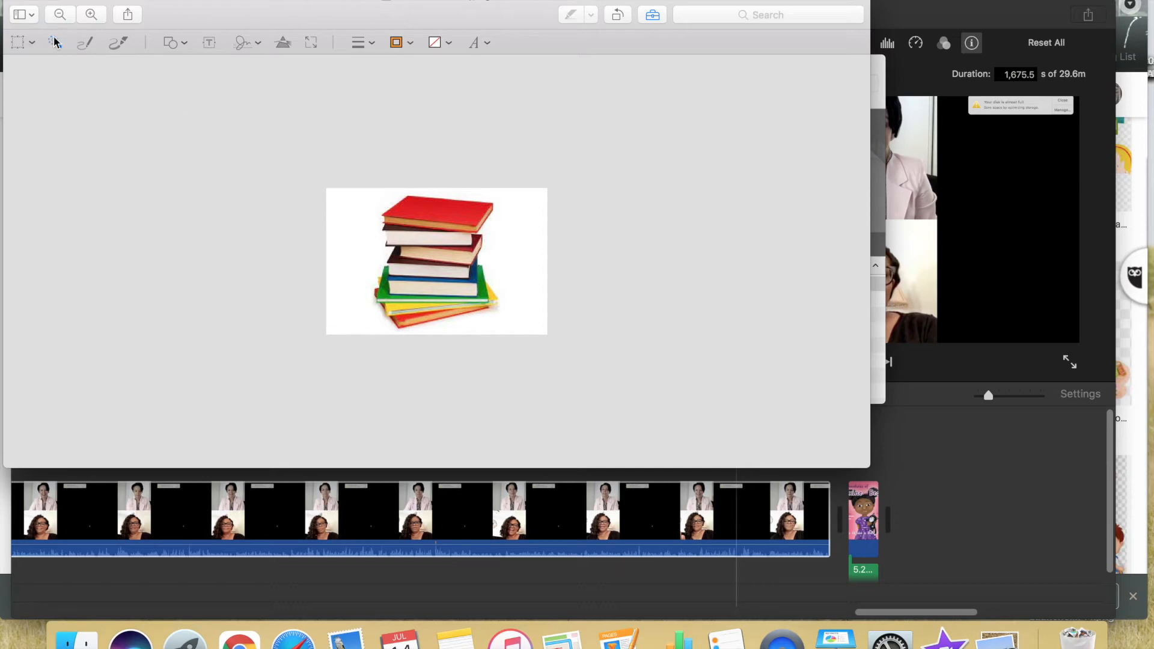
{"action": "mouse_move", "coordinate": [363, 251]}
{"action": "left_mouse_down"}
{"action": "mouse_move", "coordinate": [360, 265]}
{"action": "mouse_move", "coordinate": [337, 229]}
{"action": "mouse_move", "coordinate": [358, 250]}
{"action": "mouse_move", "coordinate": [322, 222]}
{"action": "mouse_move", "coordinate": [363, 255]}
{"action": "mouse_move", "coordinate": [302, 226]}
{"action": "mouse_move", "coordinate": [338, 211]}
{"action": "left_mouse_up"}
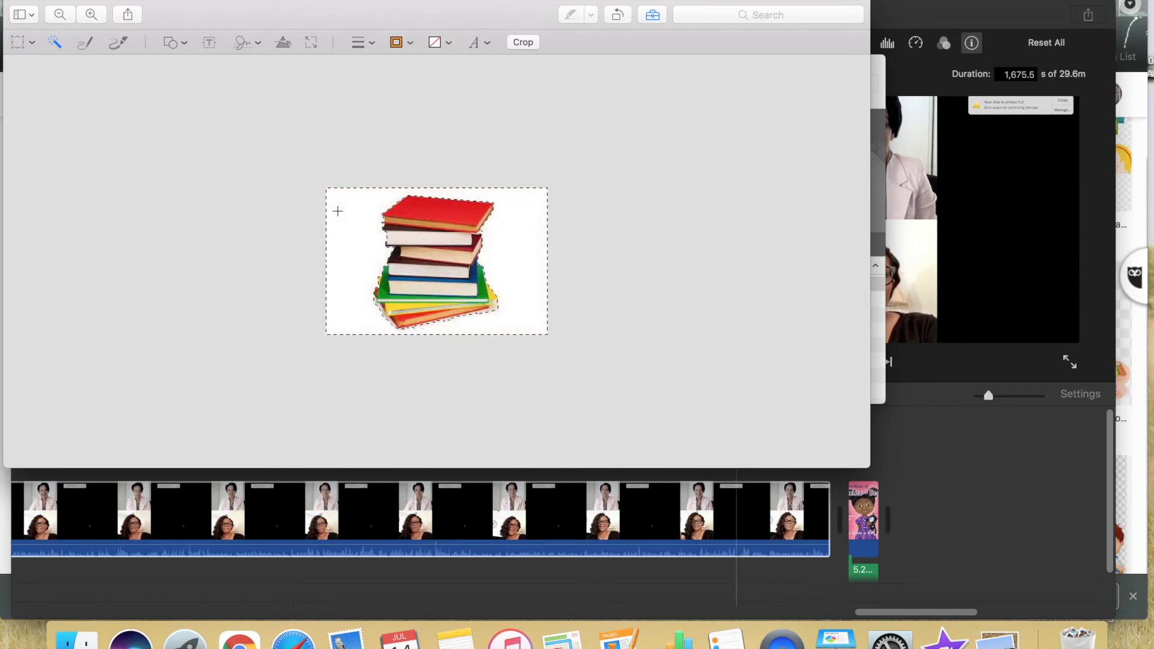
{"action": "left_click", "coordinate": [520, 42]}
{"action": "left_click", "coordinate": [538, 137]}
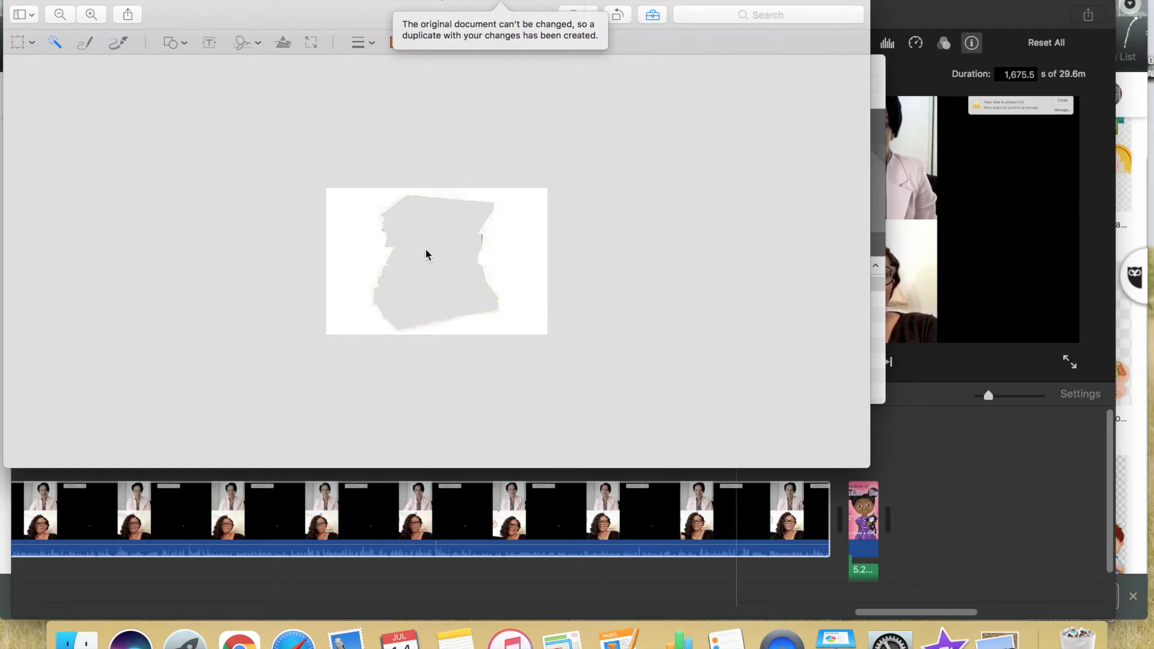
{"action": "key", "text": "super+z"}
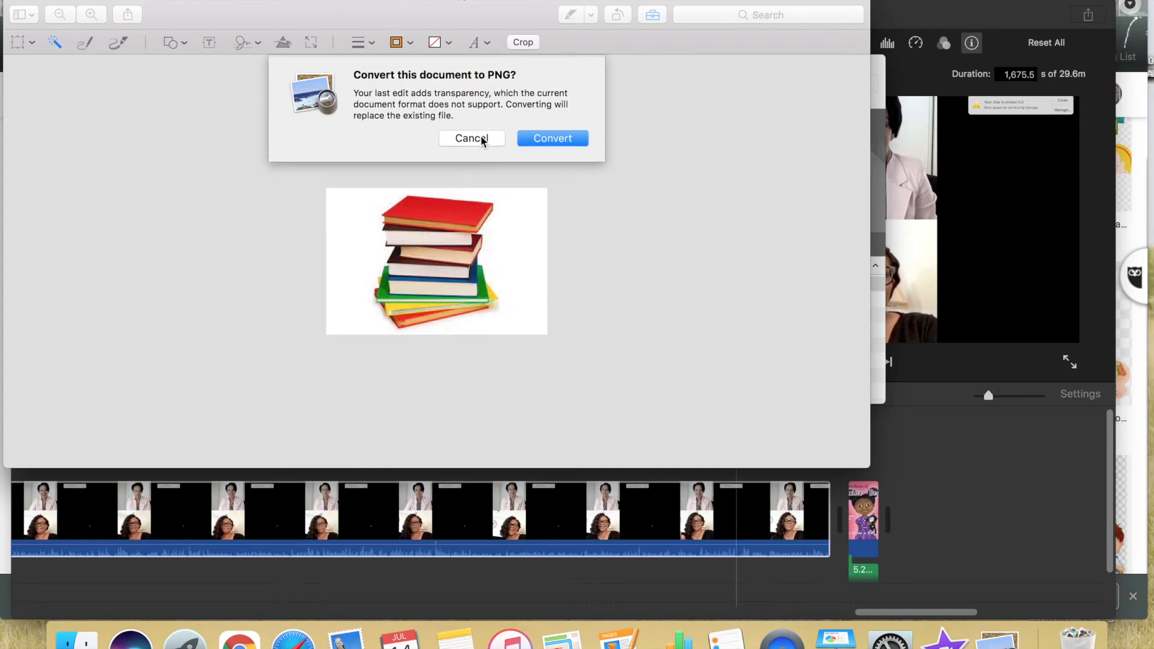
Remove the selected white background by converting the document to PNG, and clear the leftover white fringe around the books with Instant Alpha
{"action": "left_click", "coordinate": [528, 139]}
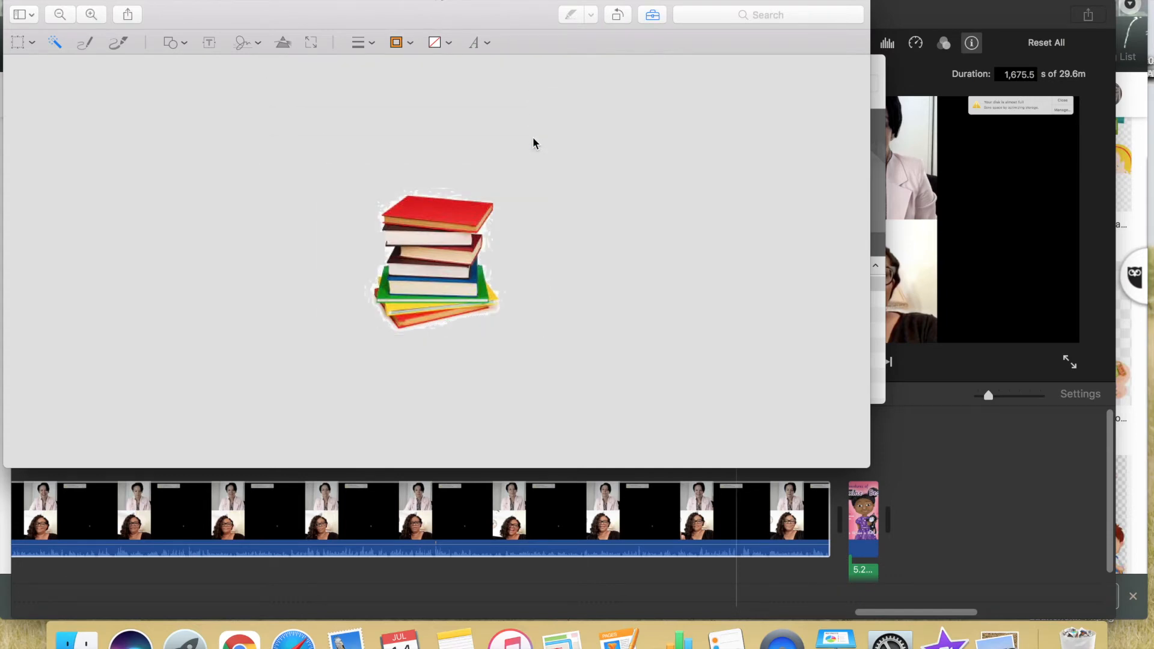
{"action": "scroll", "coordinate": [490, 280], "scroll_direction": "up", "scroll_amount": 5}
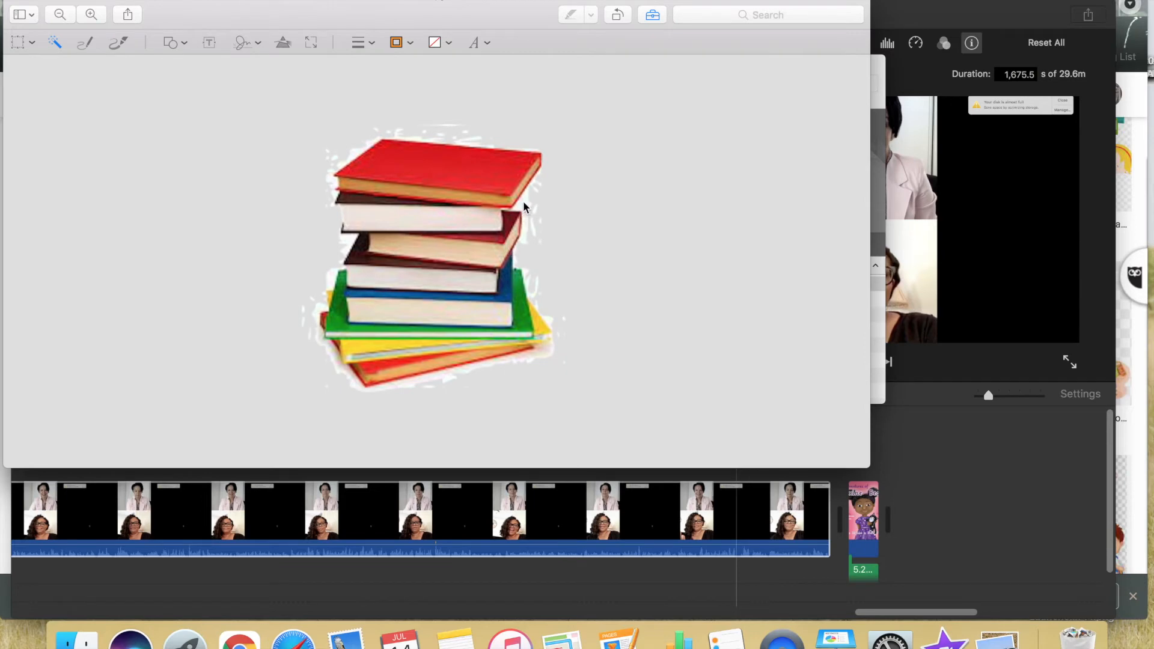
{"action": "left_click", "coordinate": [58, 41]}
{"action": "left_click", "coordinate": [57, 41]}
{"action": "mouse_move", "coordinate": [353, 150]}
{"action": "left_mouse_down"}
{"action": "mouse_move", "coordinate": [341, 157]}
{"action": "mouse_move", "coordinate": [352, 214]}
{"action": "mouse_move", "coordinate": [372, 216]}
{"action": "mouse_move", "coordinate": [336, 180]}
{"action": "mouse_move", "coordinate": [345, 161]}
{"action": "left_mouse_up"}
{"action": "key", "text": "Delete"}
{"action": "left_click", "coordinate": [346, 161]}
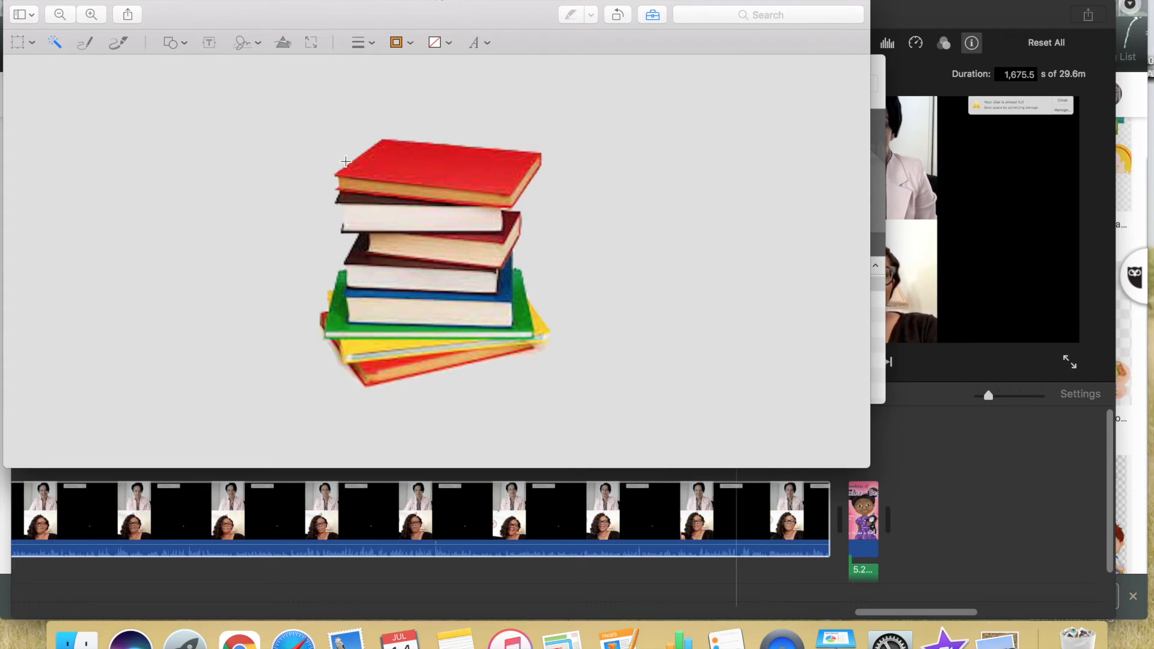
Export the cut-out book image to Downloads as "books stac" in PNG format with Alpha enabled
{"action": "left_click", "coordinate": [108, 0]}
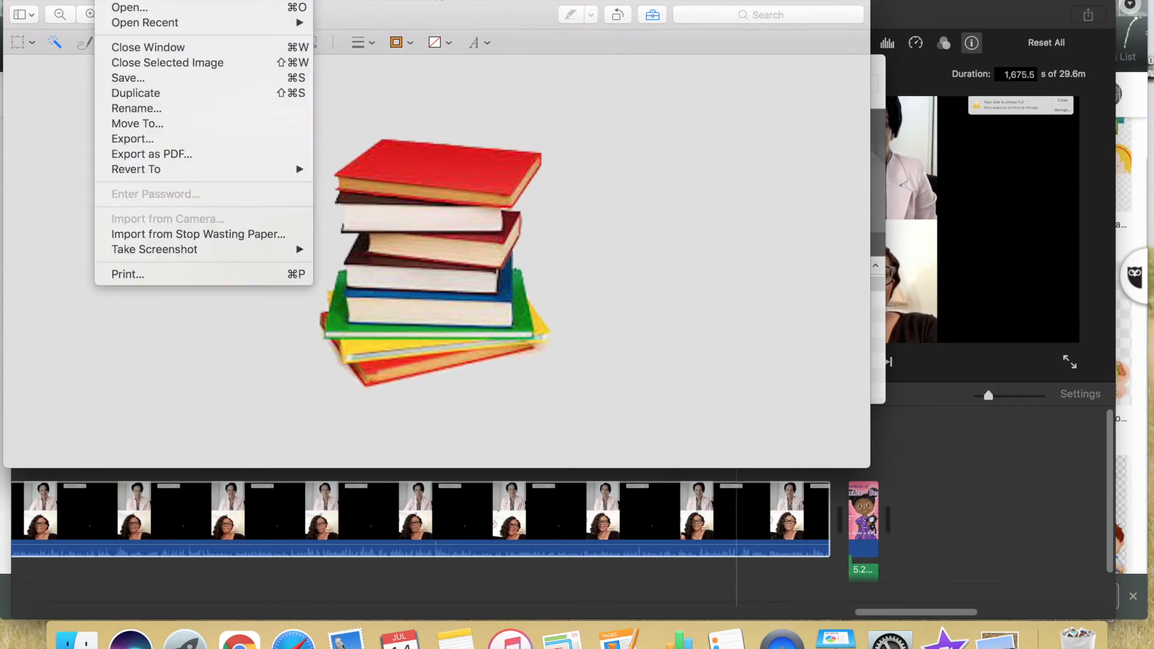
{"action": "left_click", "coordinate": [113, 131]}
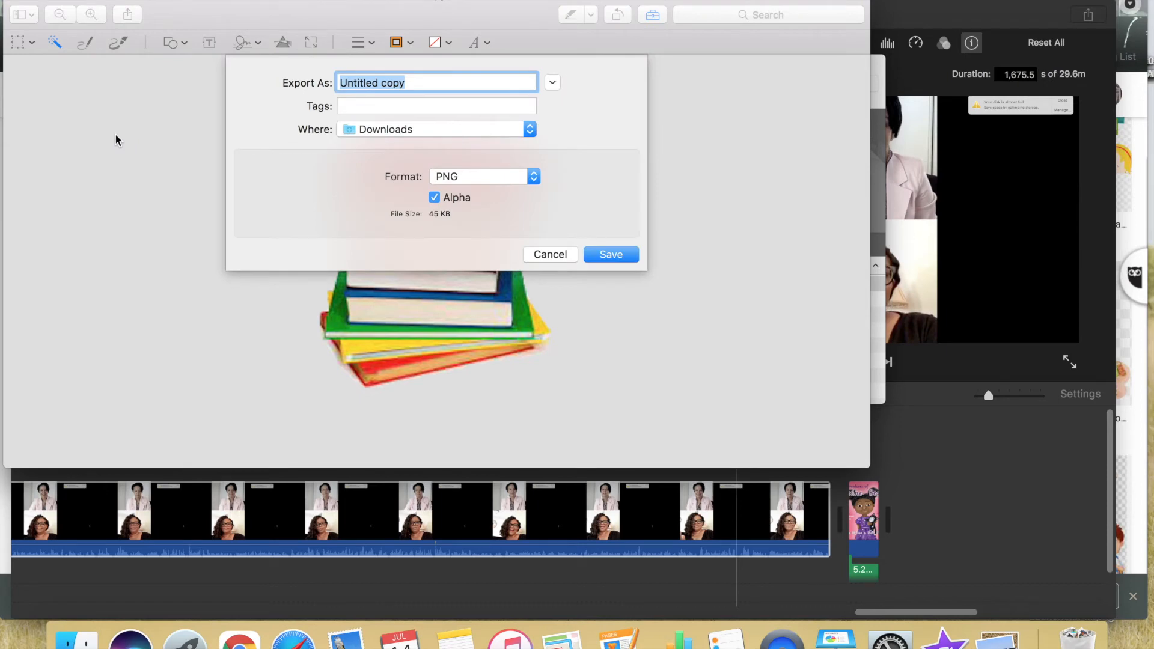
{"action": "type", "text": "books stac"}
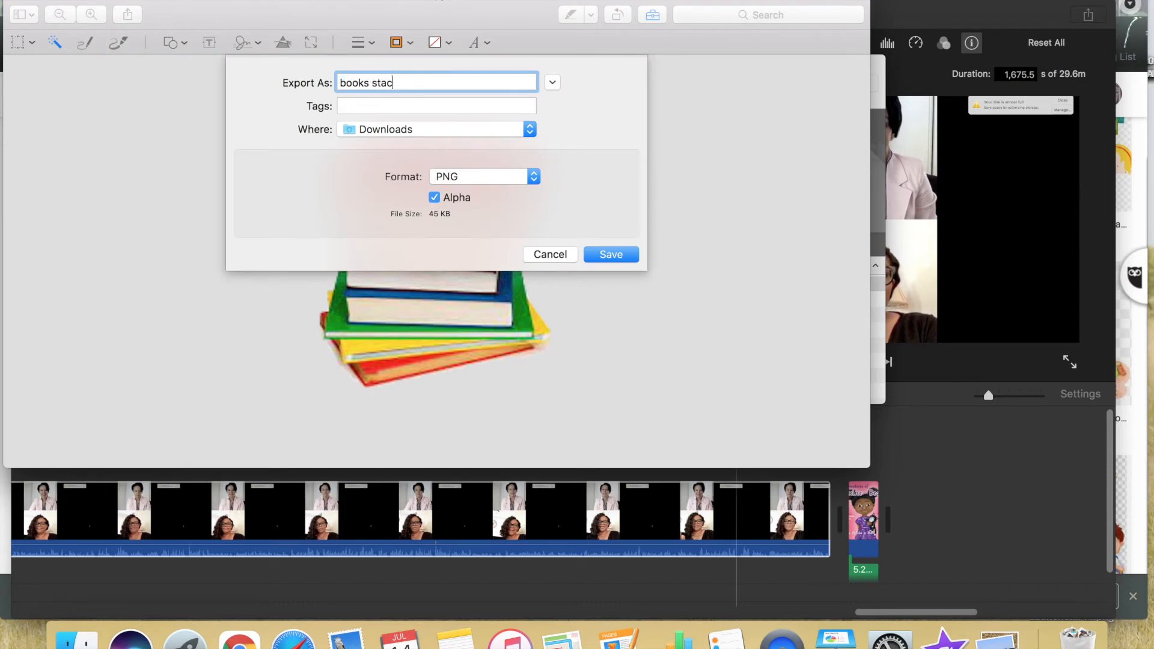
{"action": "key", "text": "Return"}
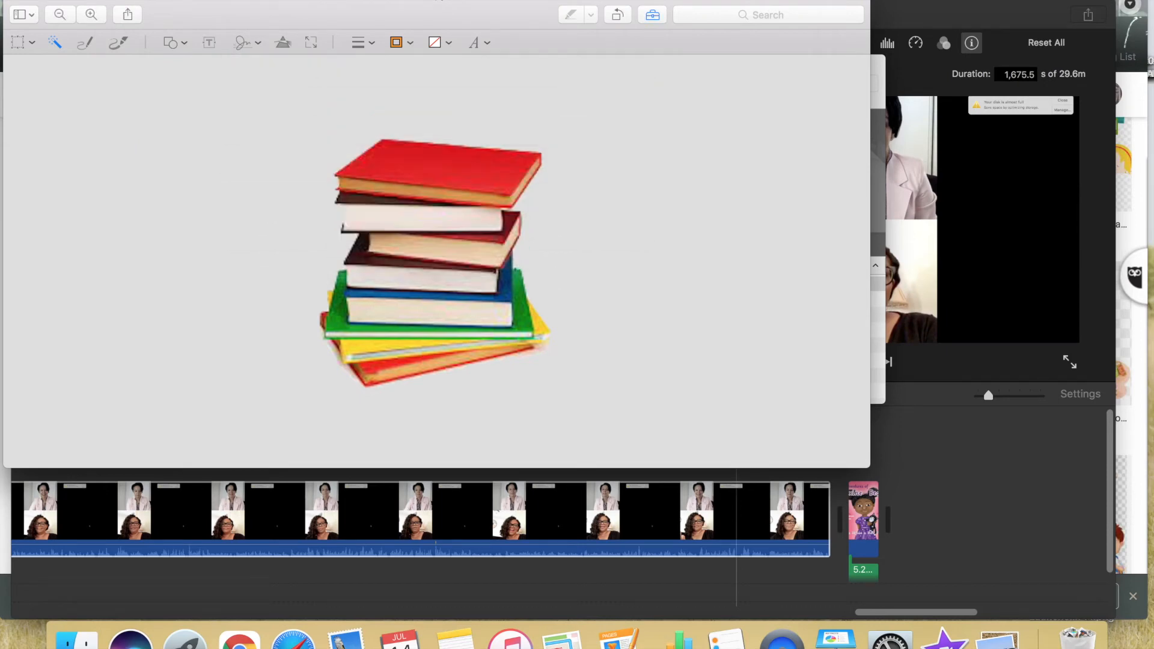
Switch to Finder and locate the exported "books stack clean" PNG image in the Downloads folder
{"action": "left_click", "coordinate": [80, 643]}
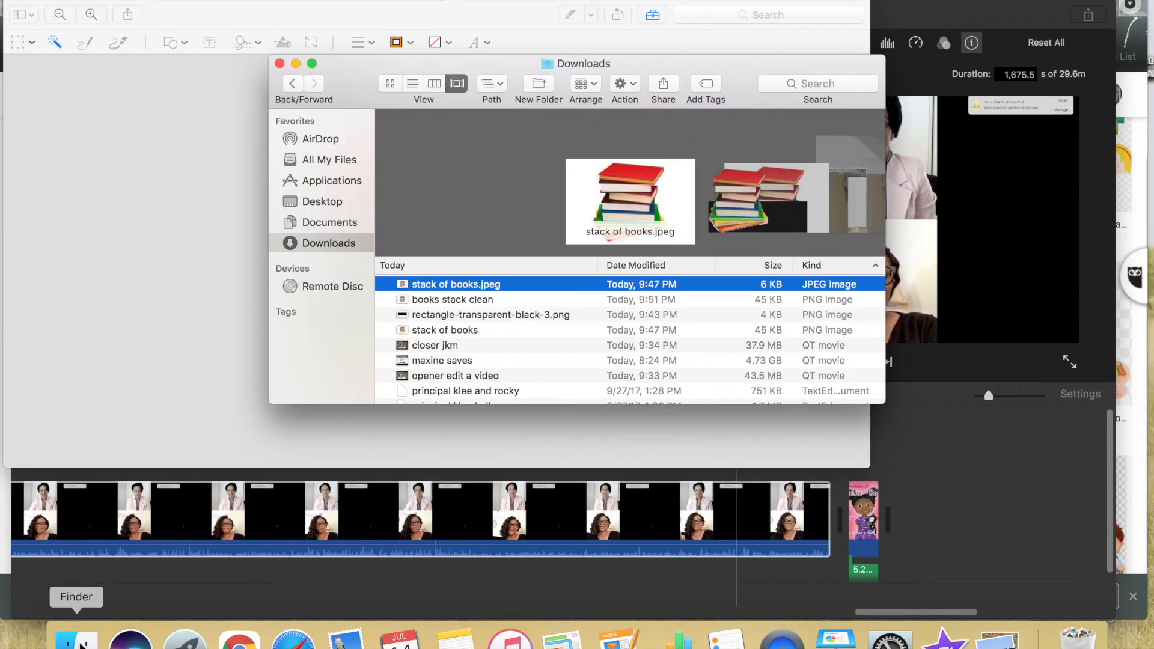
{"action": "left_click", "coordinate": [329, 209]}
{"action": "left_click", "coordinate": [328, 239]}
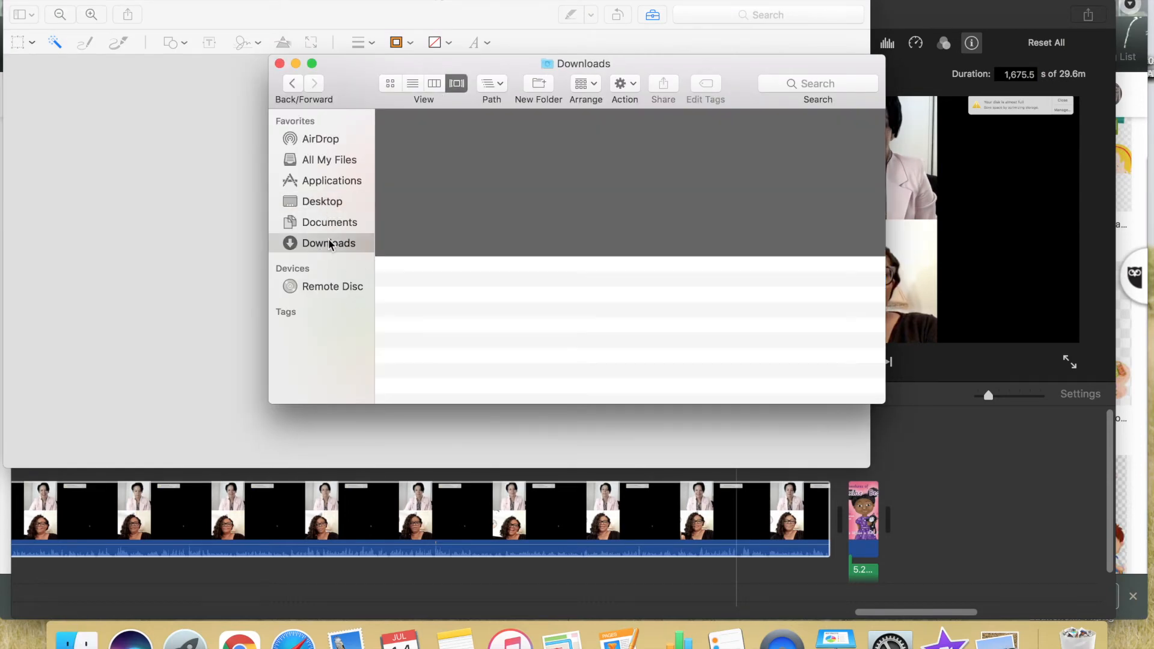
{"action": "left_click", "coordinate": [444, 284]}
{"action": "key", "text": "Down"}
{"action": "key", "text": "Return"}
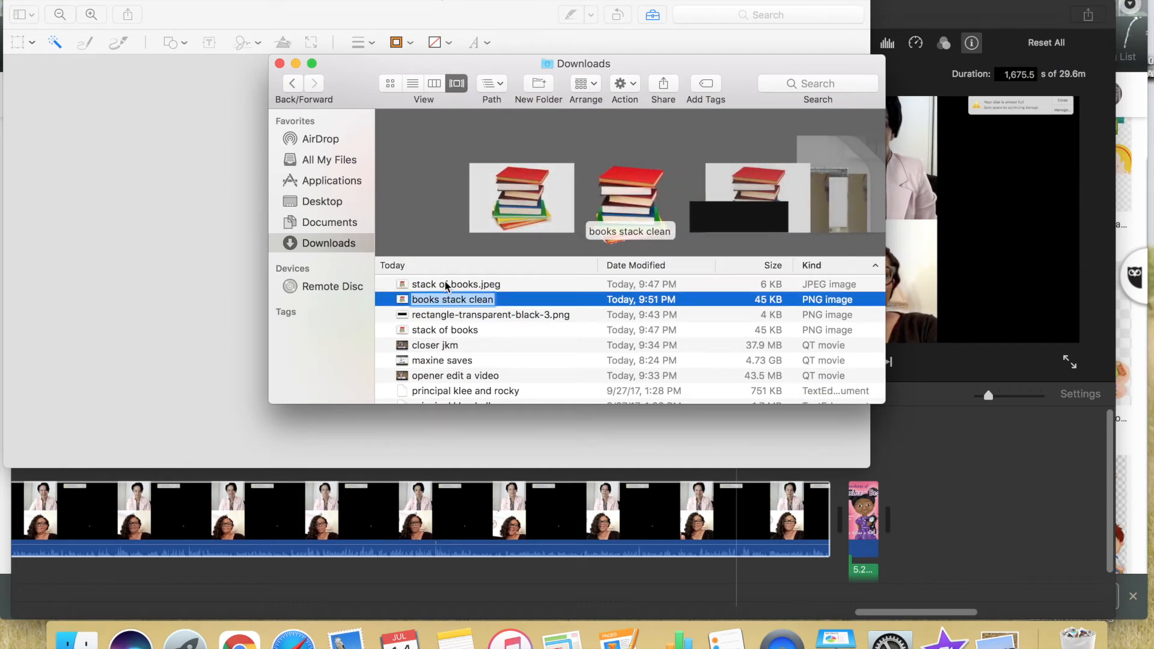
{"action": "key", "text": "Left"}
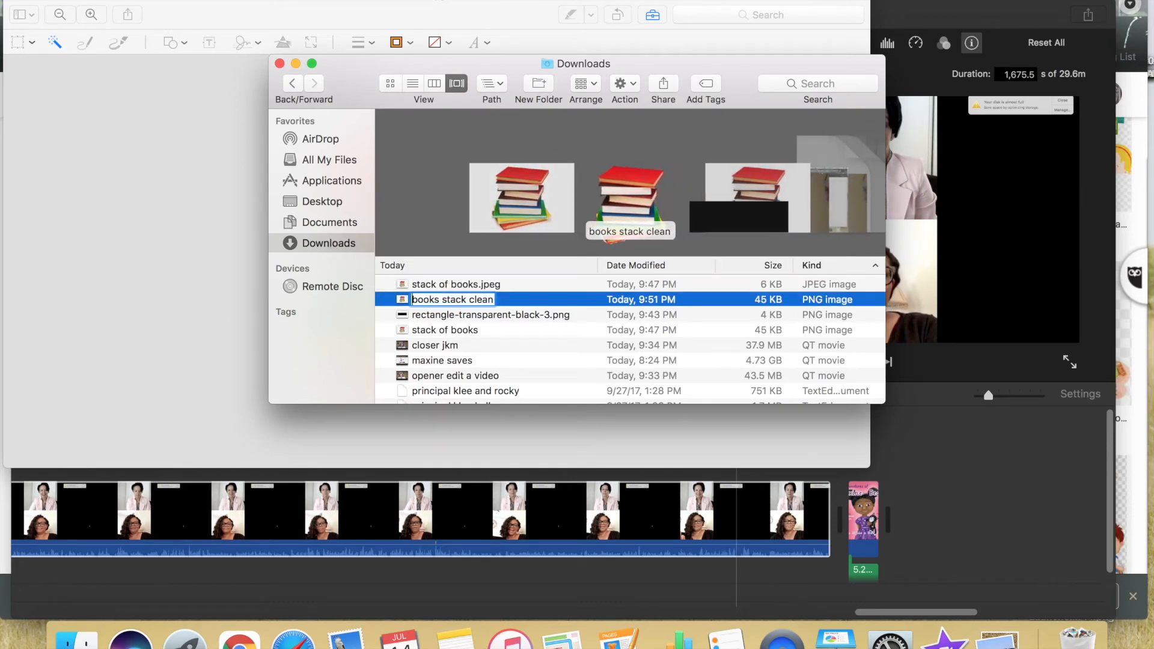
{"action": "left_click", "coordinate": [279, 63]}
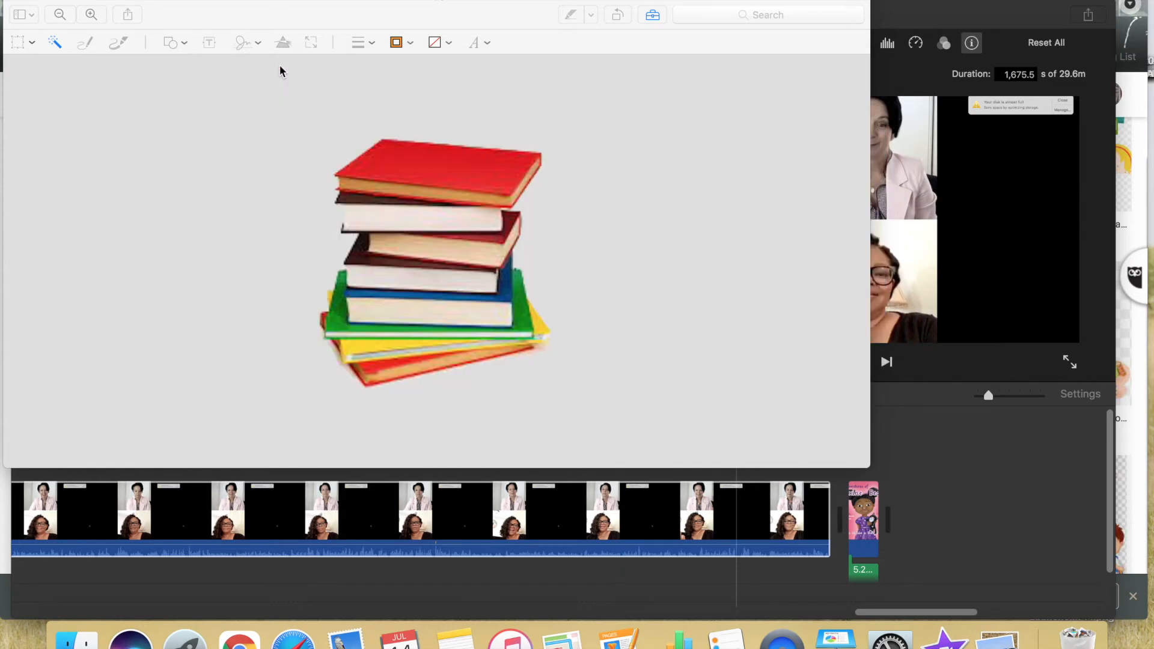
Return to iMovie and place "books stack clean" from Downloads above the interview clip at about 25:41
{"action": "left_click", "coordinate": [930, 474]}
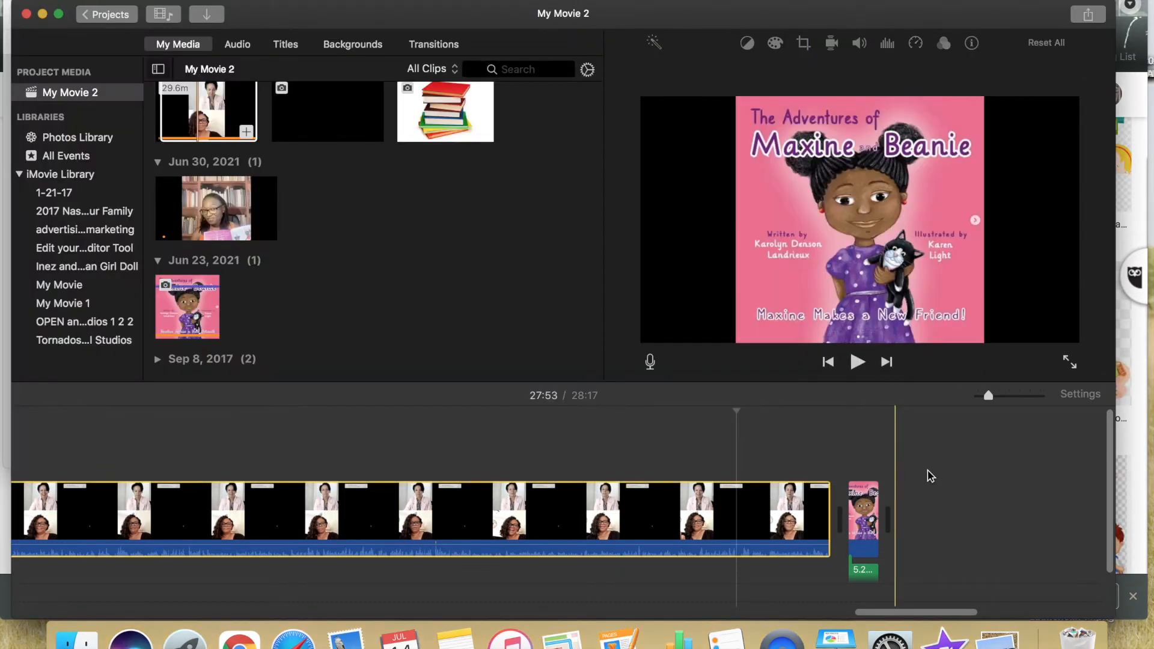
{"action": "key", "text": "super+minus"}
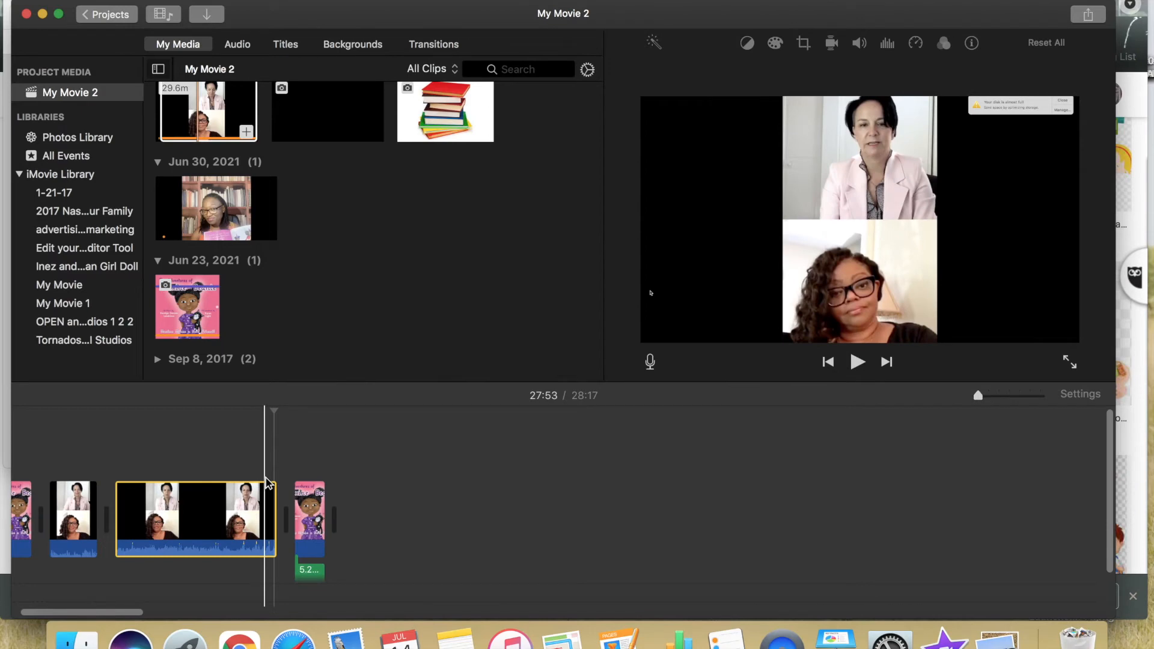
{"action": "left_click", "coordinate": [262, 471]}
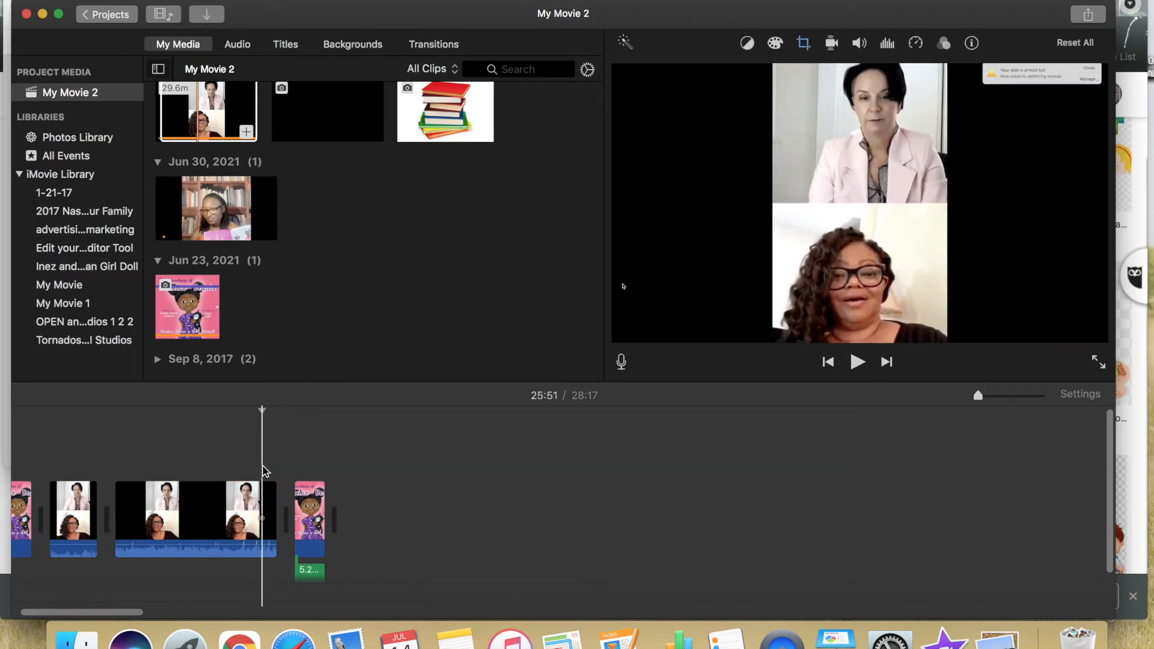
{"action": "key", "text": "super+equal"}
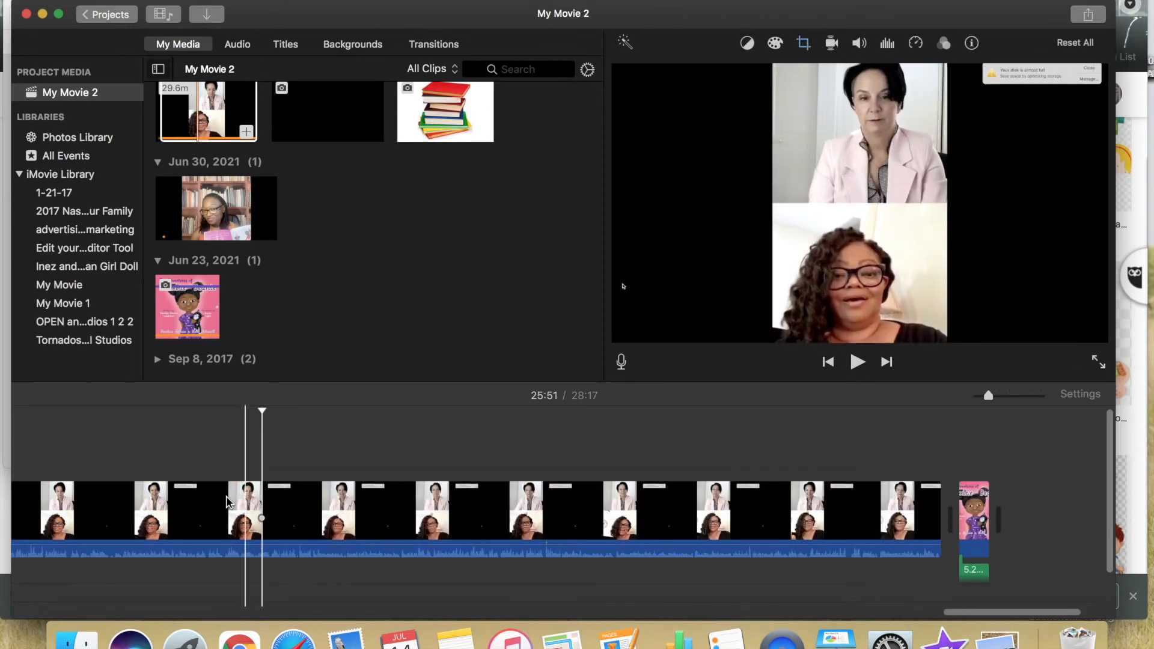
{"action": "left_click", "coordinate": [76, 638]}
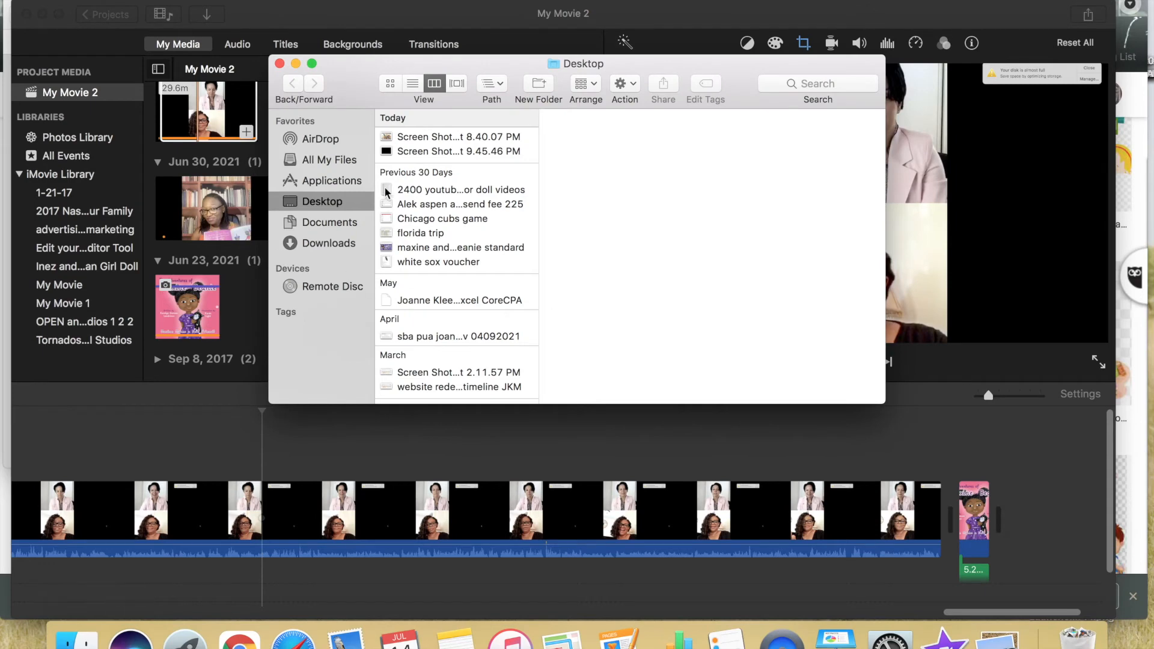
{"action": "left_click", "coordinate": [328, 242]}
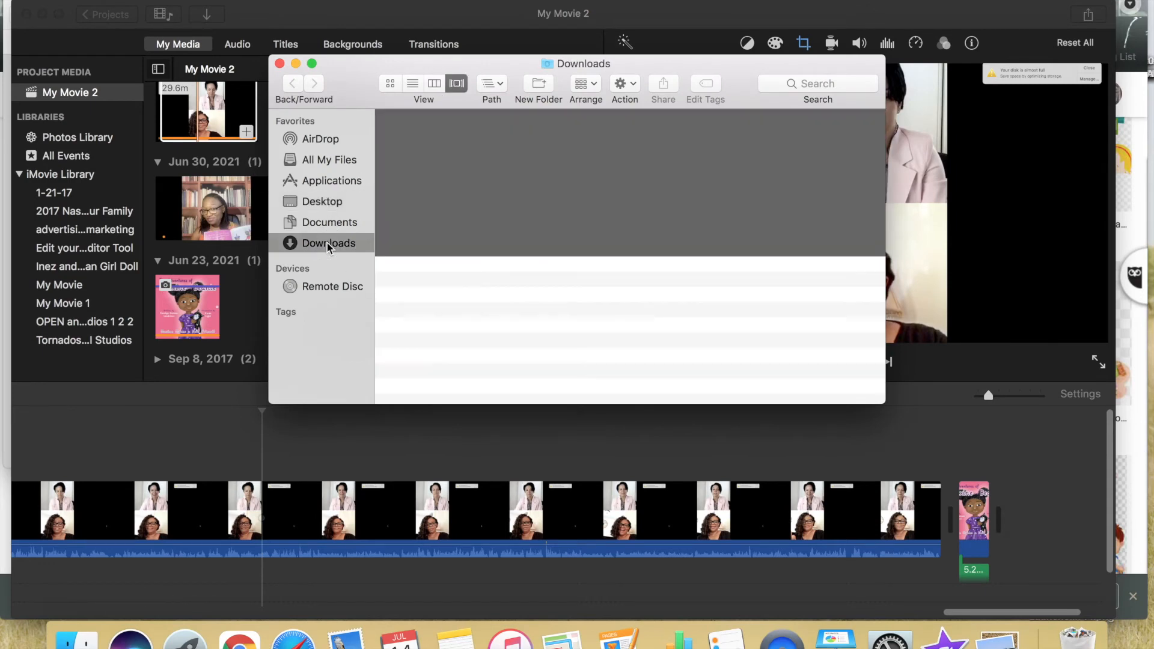
{"action": "left_click", "coordinate": [452, 300]}
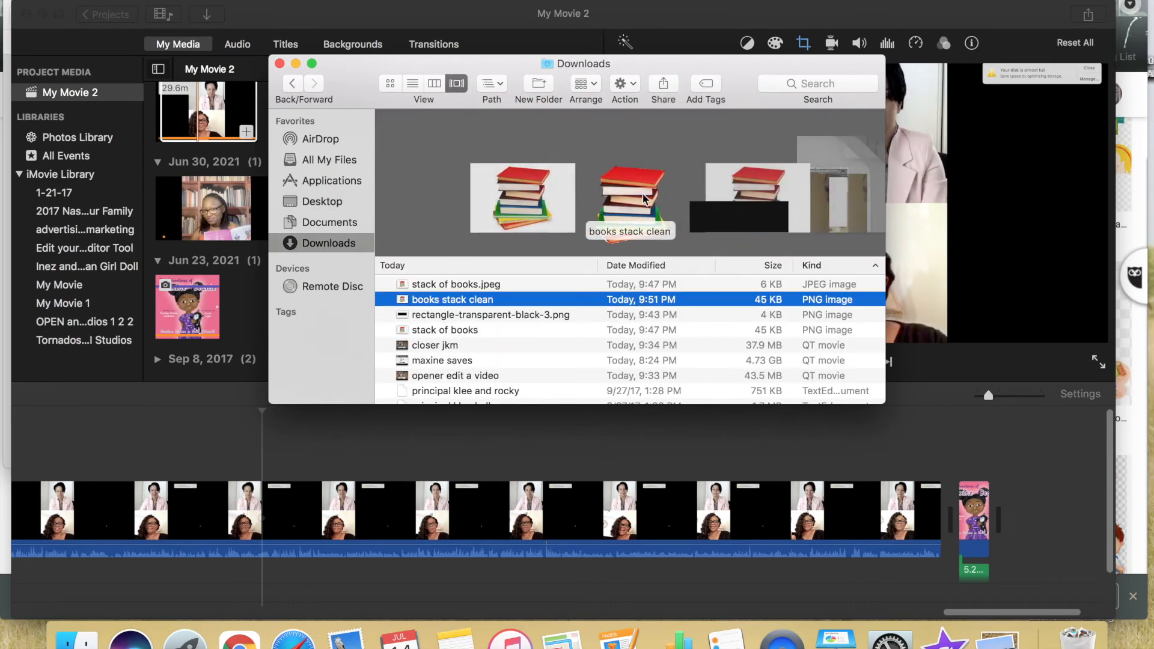
{"action": "left_click_drag", "start_coordinate": [452, 299], "coordinate": [206, 446]}
{"action": "left_click", "coordinate": [210, 447]}
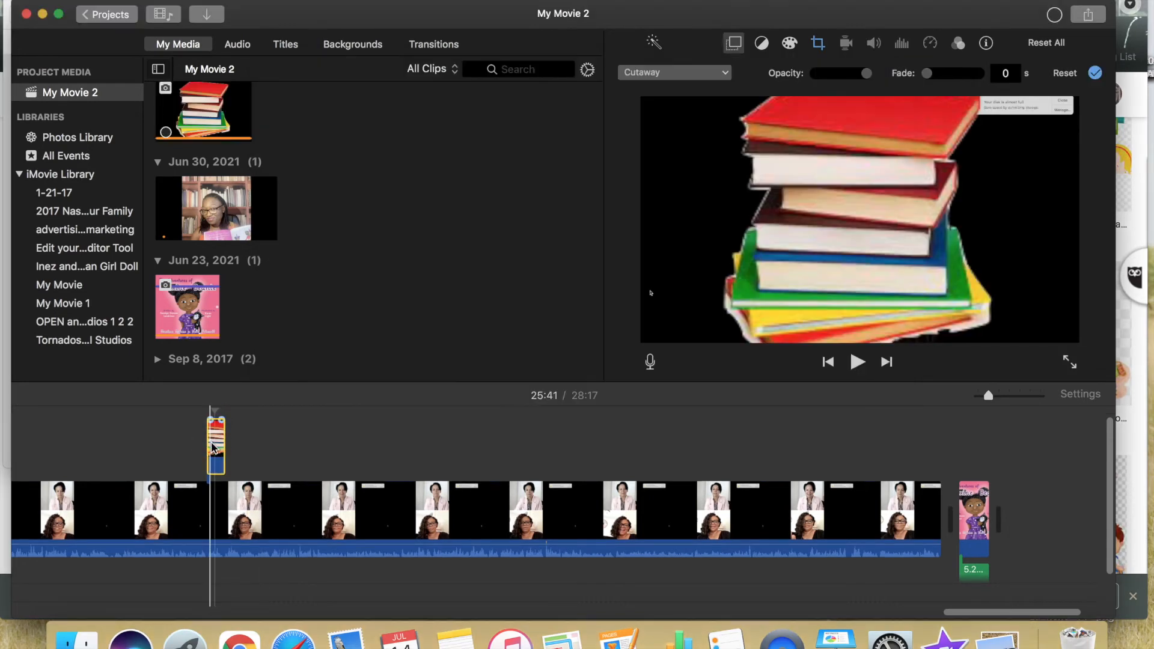
Make the books overlay an enlarged Picture in Picture covering the notification box, and extend it to about 2.4 minutes
{"action": "left_click", "coordinate": [679, 73]}
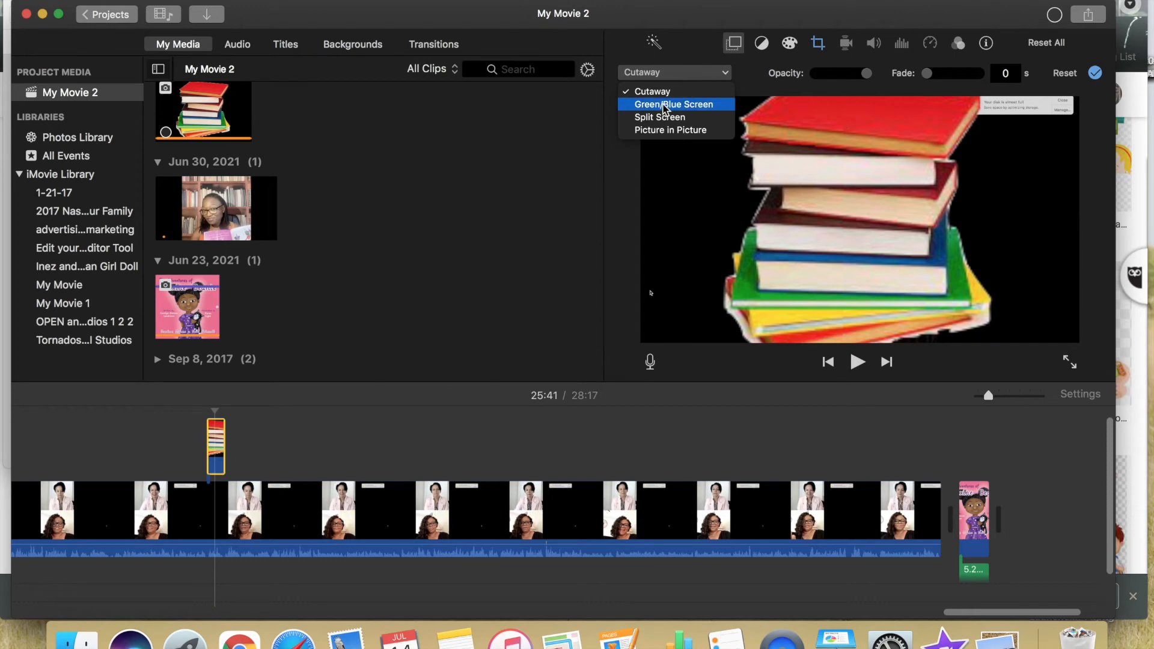
{"action": "left_click", "coordinate": [657, 130]}
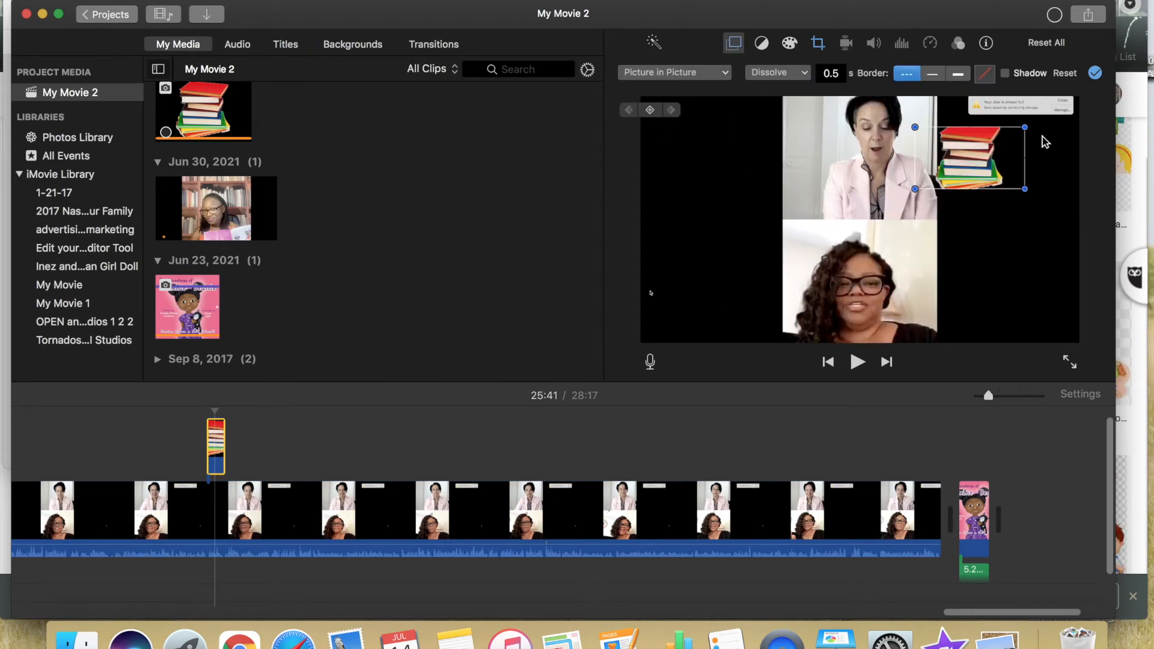
{"action": "left_click_drag", "start_coordinate": [984, 159], "coordinate": [1111, 208]}
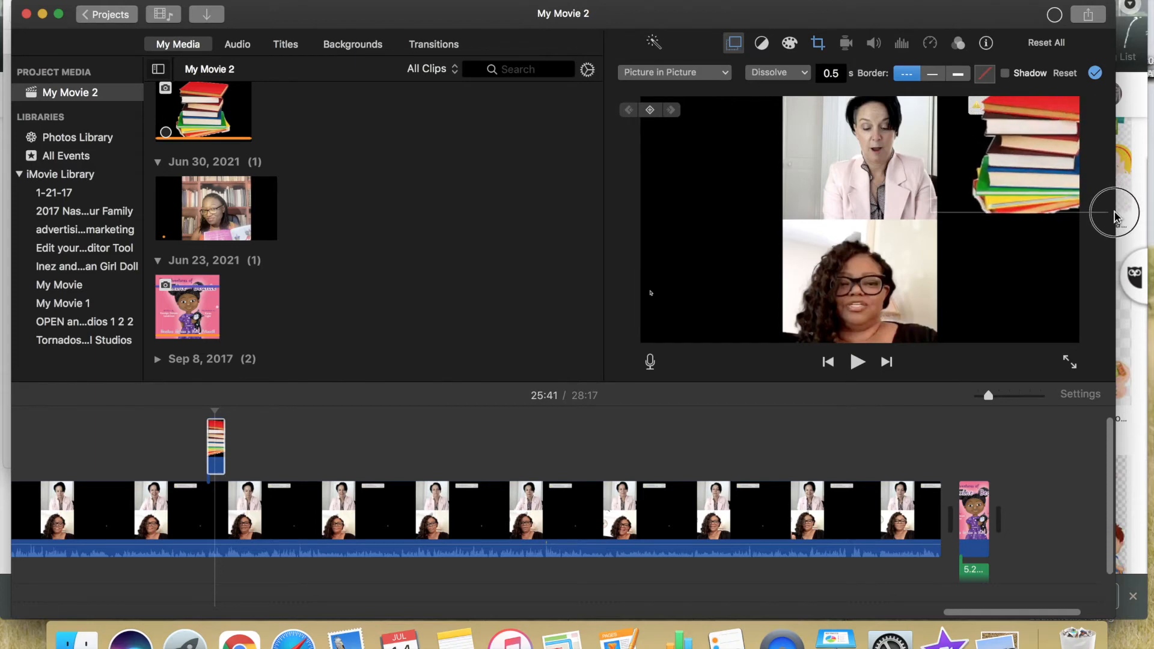
{"action": "left_click_drag", "start_coordinate": [928, 213], "coordinate": [901, 228]}
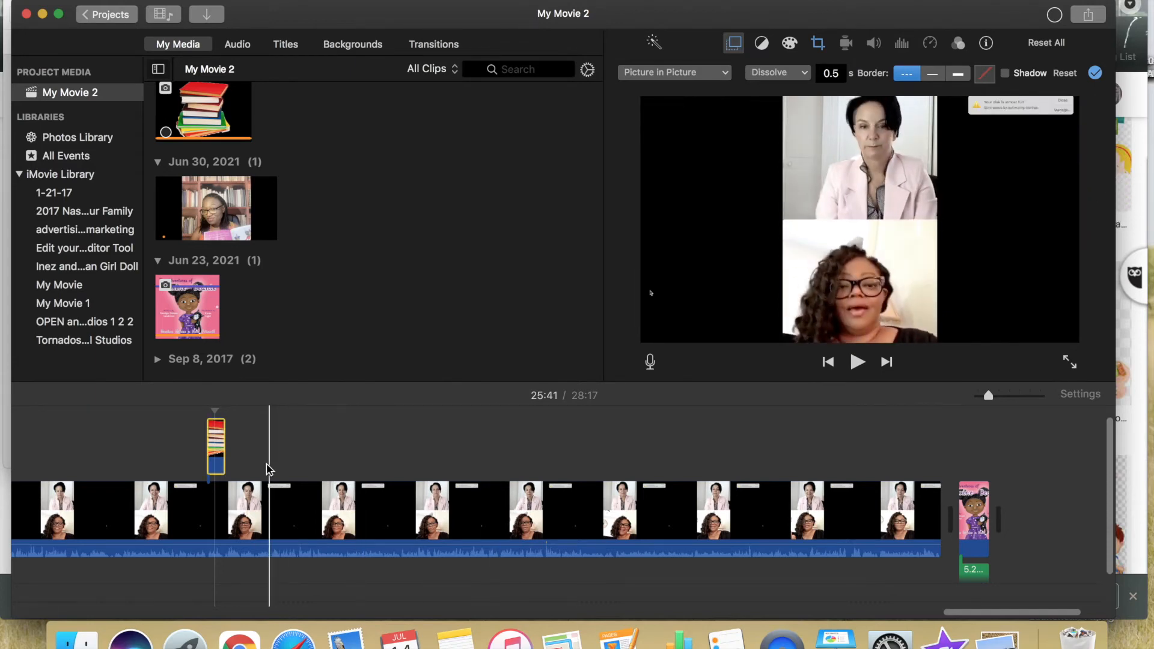
{"action": "left_click_drag", "start_coordinate": [231, 443], "coordinate": [905, 481]}
{"action": "left_click", "coordinate": [834, 463]}
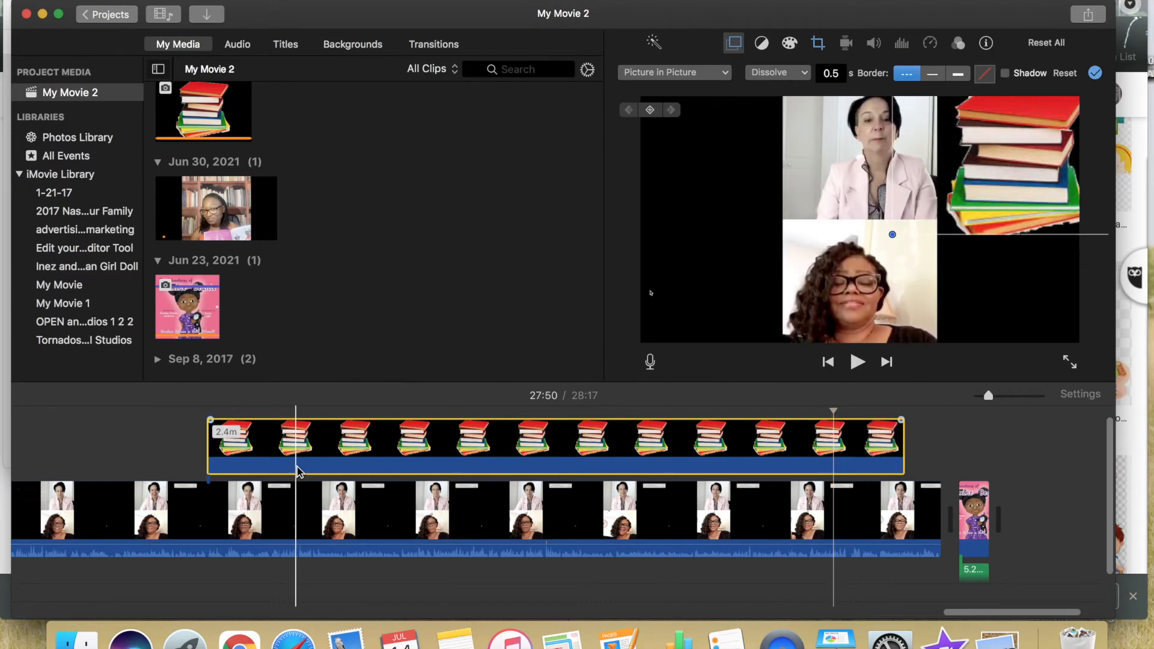
Add rectangle-transparent-black-3.png from Downloads above the interview clip at about 25:29, before the books overlay
{"action": "scroll", "coordinate": [300, 481], "scroll_direction": "left", "scroll_amount": 5}
{"action": "left_click", "coordinate": [77, 638]}
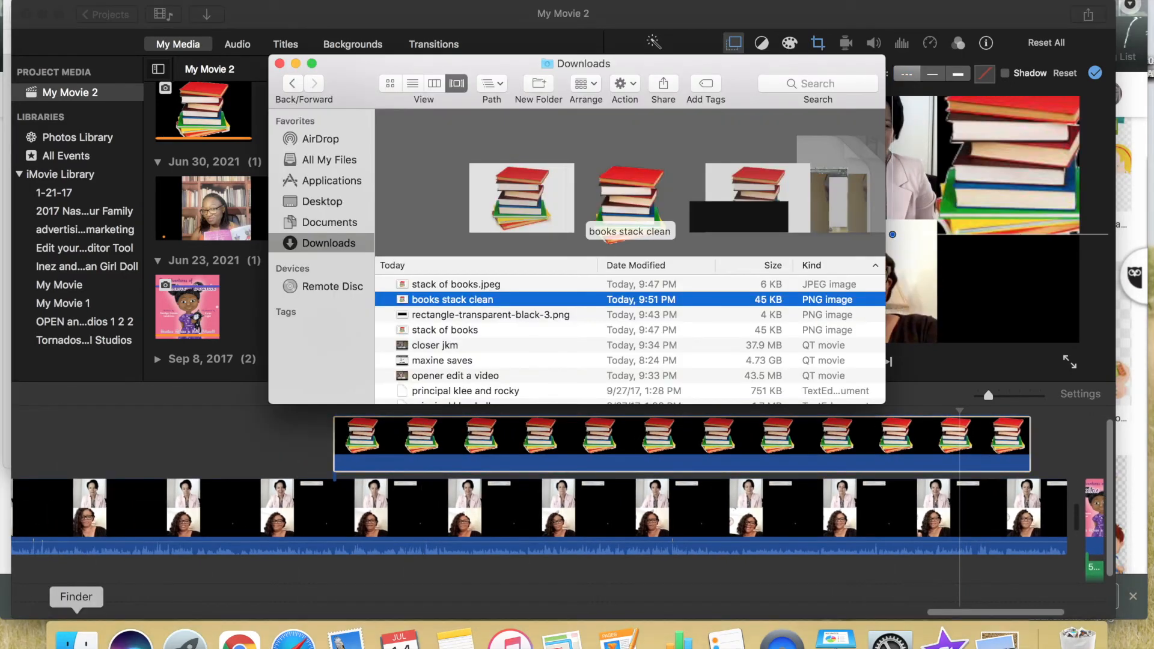
{"action": "left_click", "coordinate": [726, 227]}
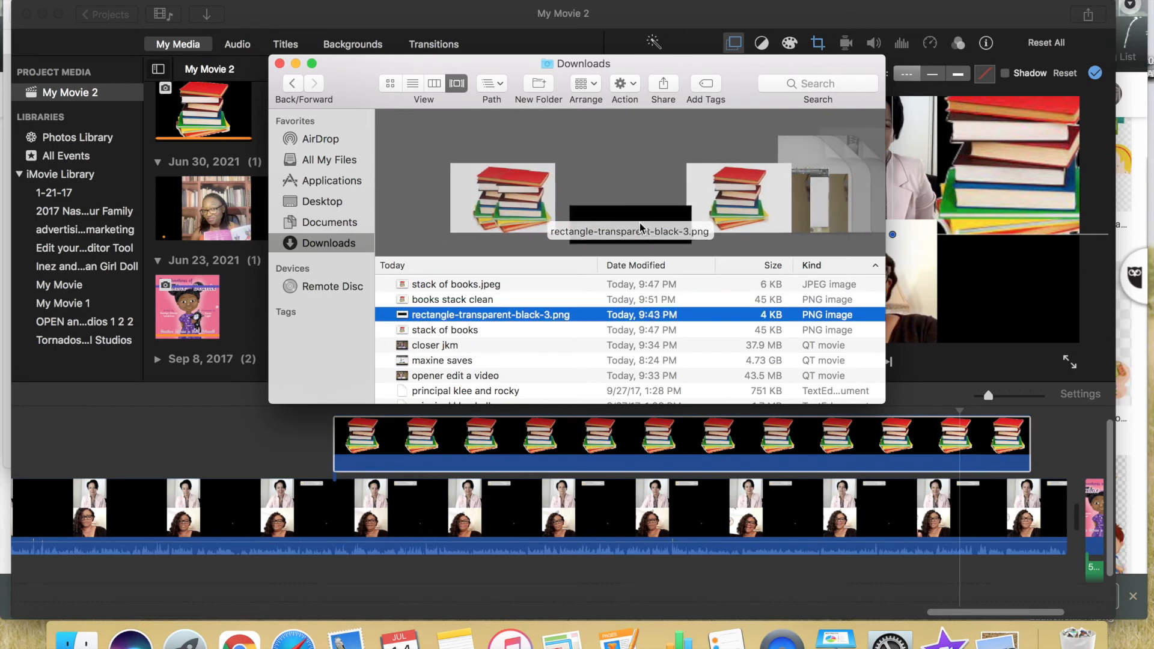
{"action": "left_click_drag", "start_coordinate": [638, 222], "coordinate": [281, 447]}
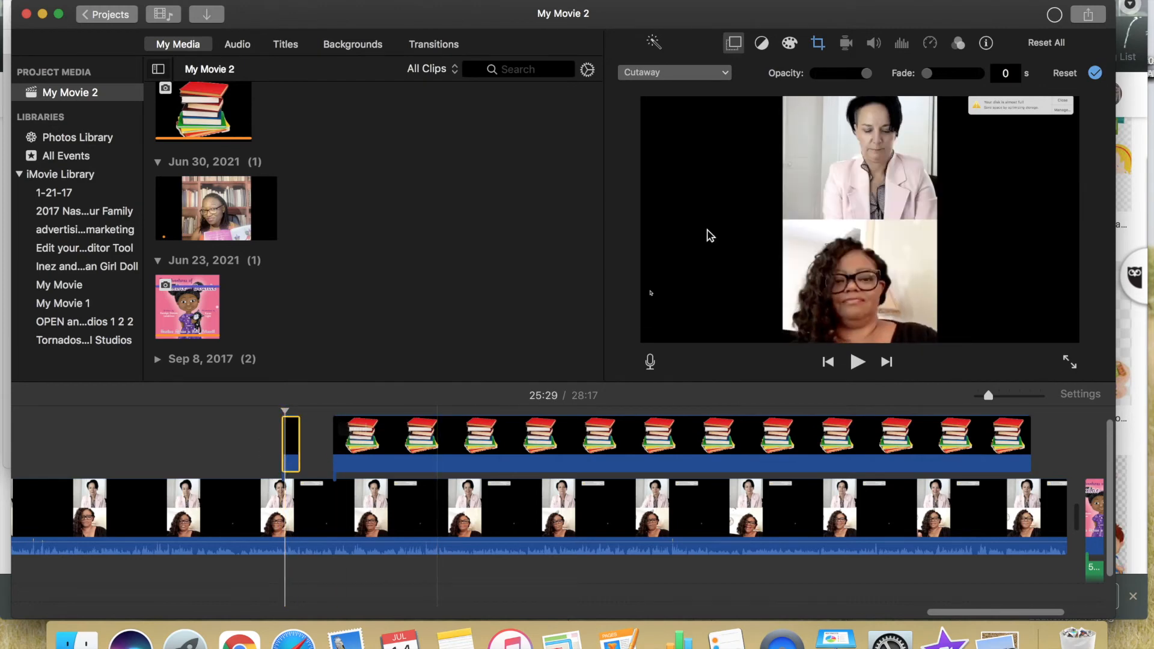
Set the black rectangle overlay to Picture in Picture and position it over the notification box in the video's upper-right corner
{"action": "left_click", "coordinate": [638, 73]}
{"action": "left_click", "coordinate": [640, 125]}
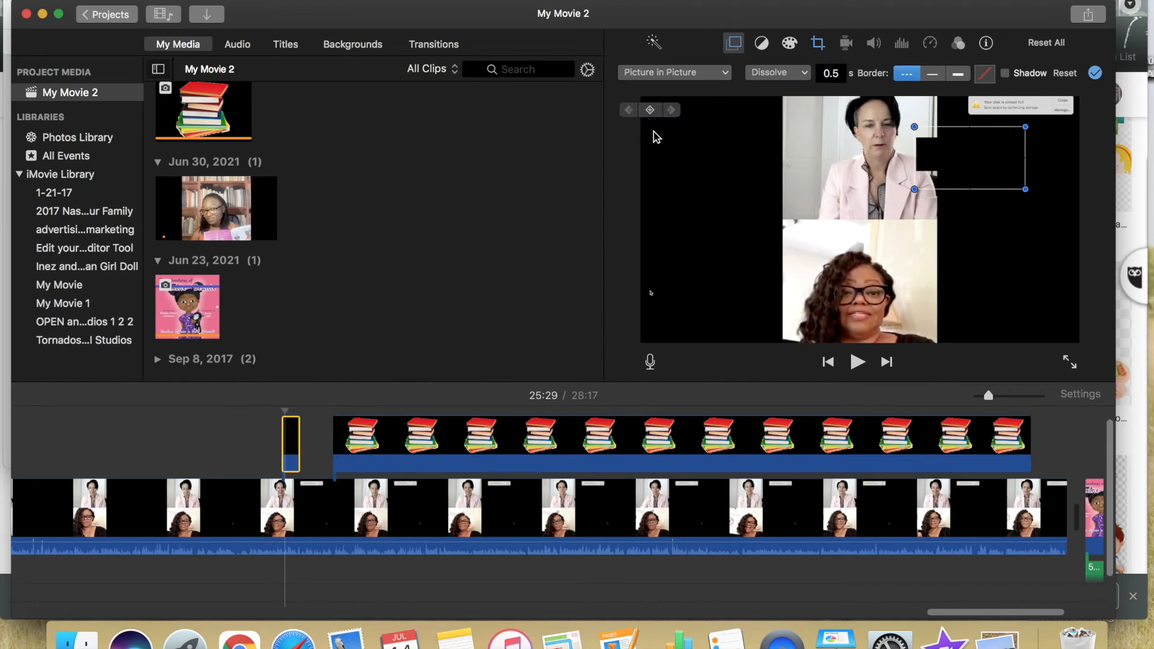
{"action": "left_click_drag", "start_coordinate": [980, 161], "coordinate": [1025, 116]}
{"action": "left_click_drag", "start_coordinate": [972, 149], "coordinate": [985, 127]}
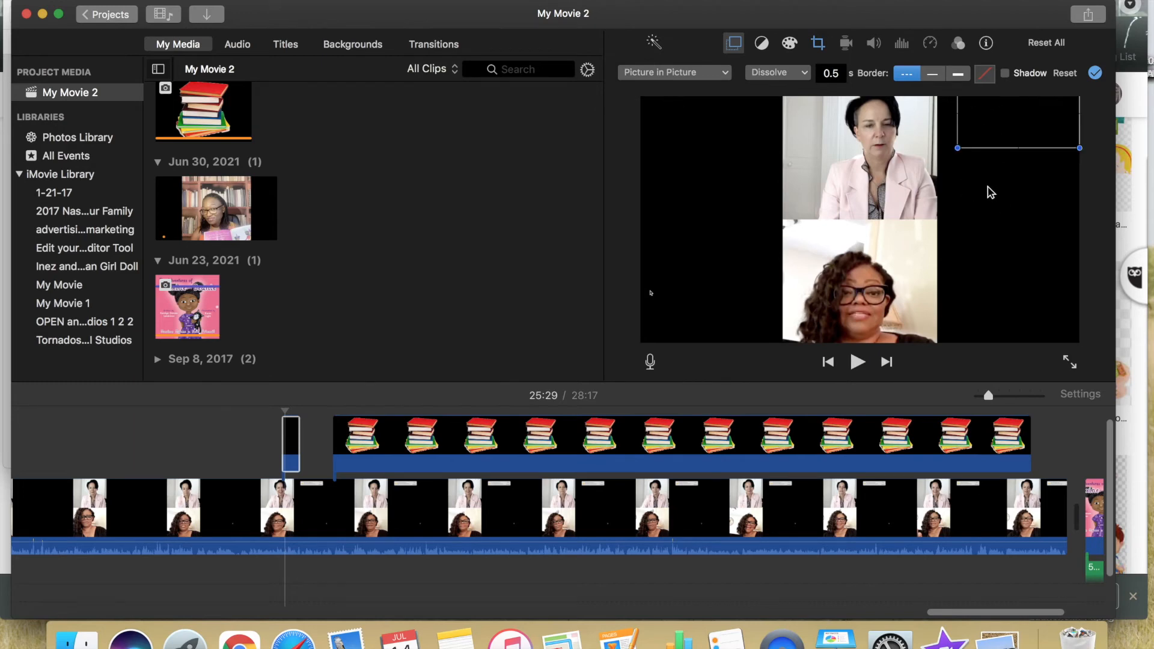
{"action": "left_click", "coordinate": [352, 457]}
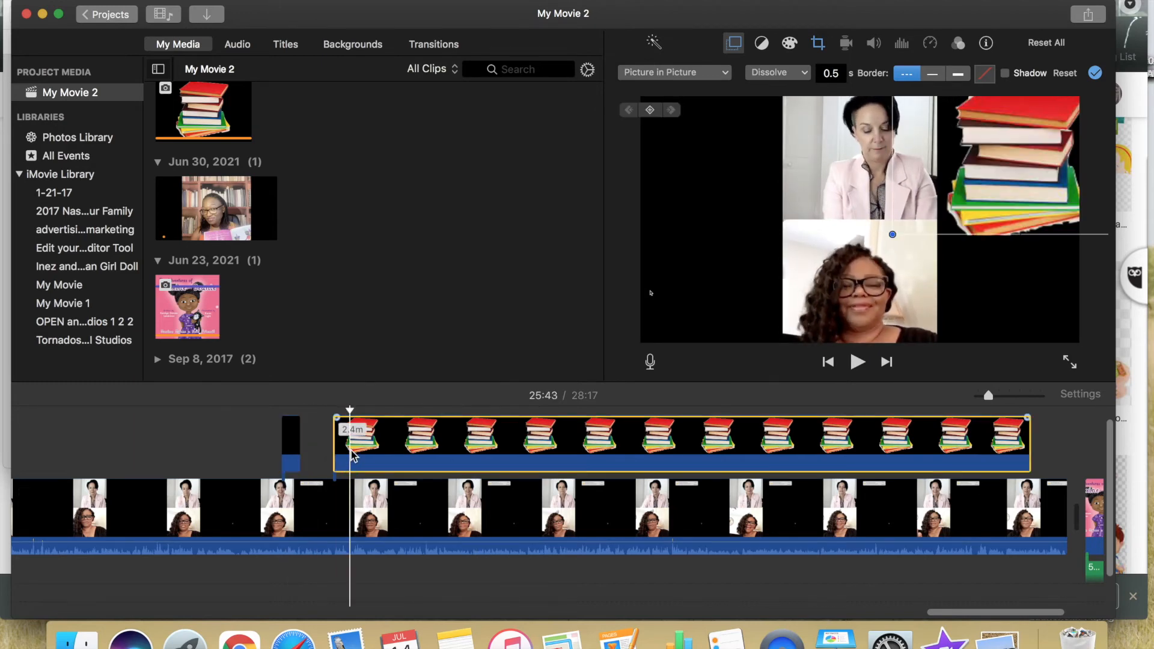
{"action": "key", "text": "Delete"}
{"action": "key", "text": "super+z"}
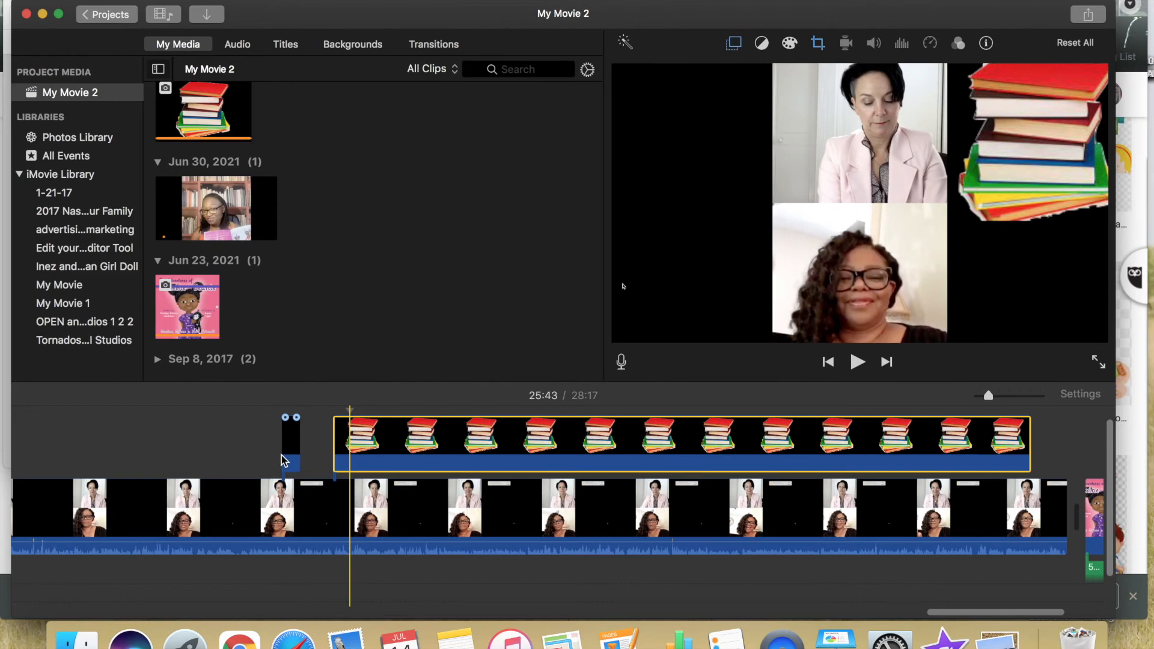
Lengthen the black rectangle overlay up to the books overlay, trim its start to about 25:31, and play back the transition
{"action": "left_click", "coordinate": [293, 455]}
{"action": "left_click_drag", "start_coordinate": [297, 450], "coordinate": [429, 468]}
{"action": "left_click_drag", "start_coordinate": [285, 457], "coordinate": [295, 457]}
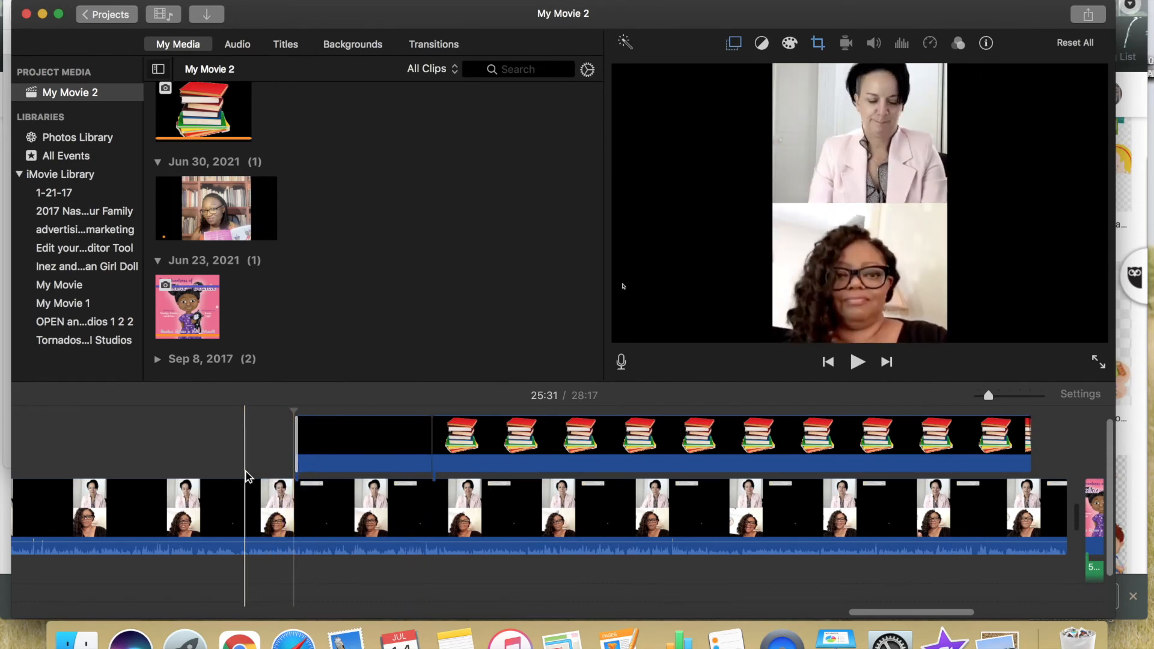
{"action": "left_click", "coordinate": [186, 473]}
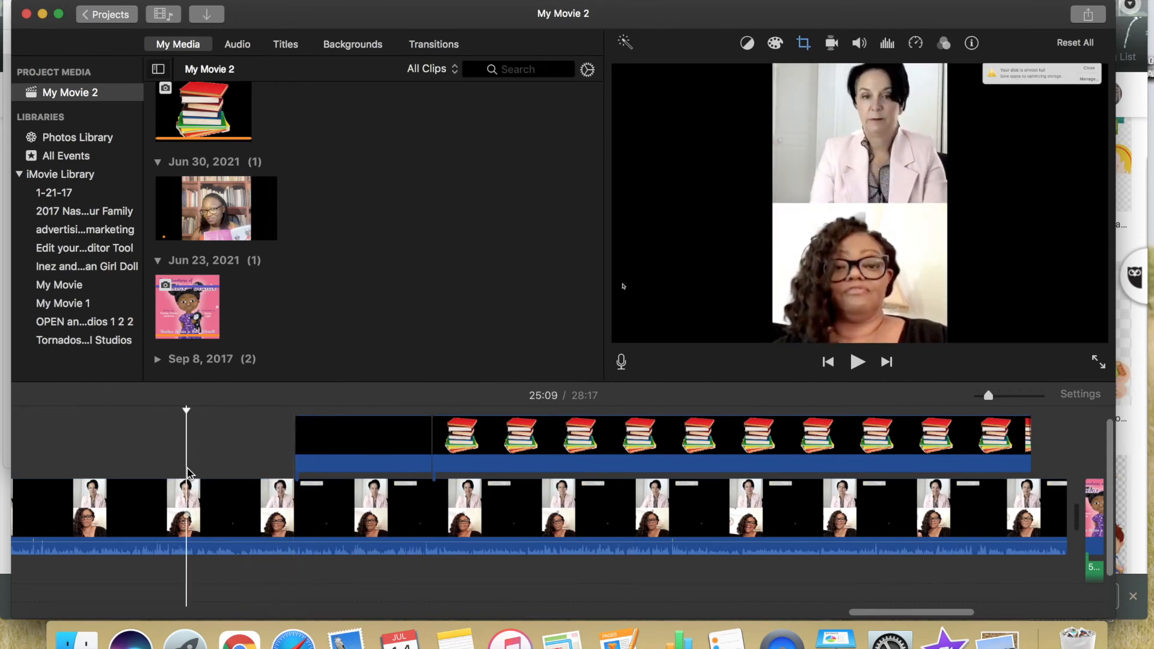
{"action": "key", "text": "space"}
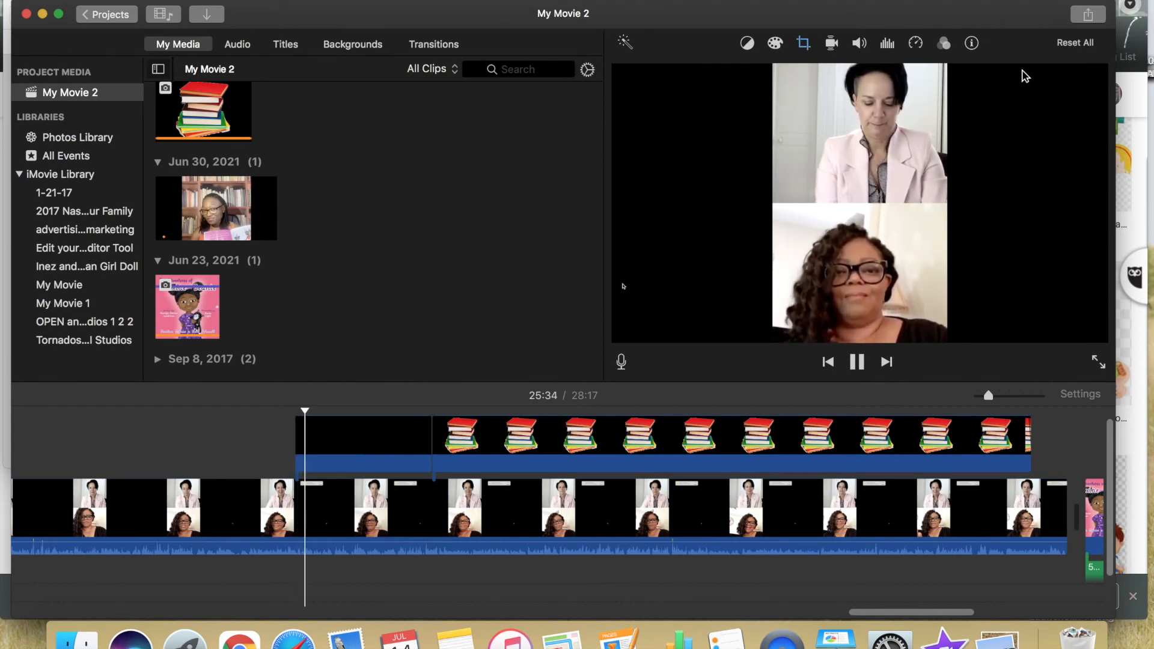
Adjust the start of the black rectangle overlay to an earlier point, making the overlay about 1.1 minutes long
{"action": "left_click", "coordinate": [353, 444]}
{"action": "left_click_drag", "start_coordinate": [298, 443], "coordinate": [240, 444]}
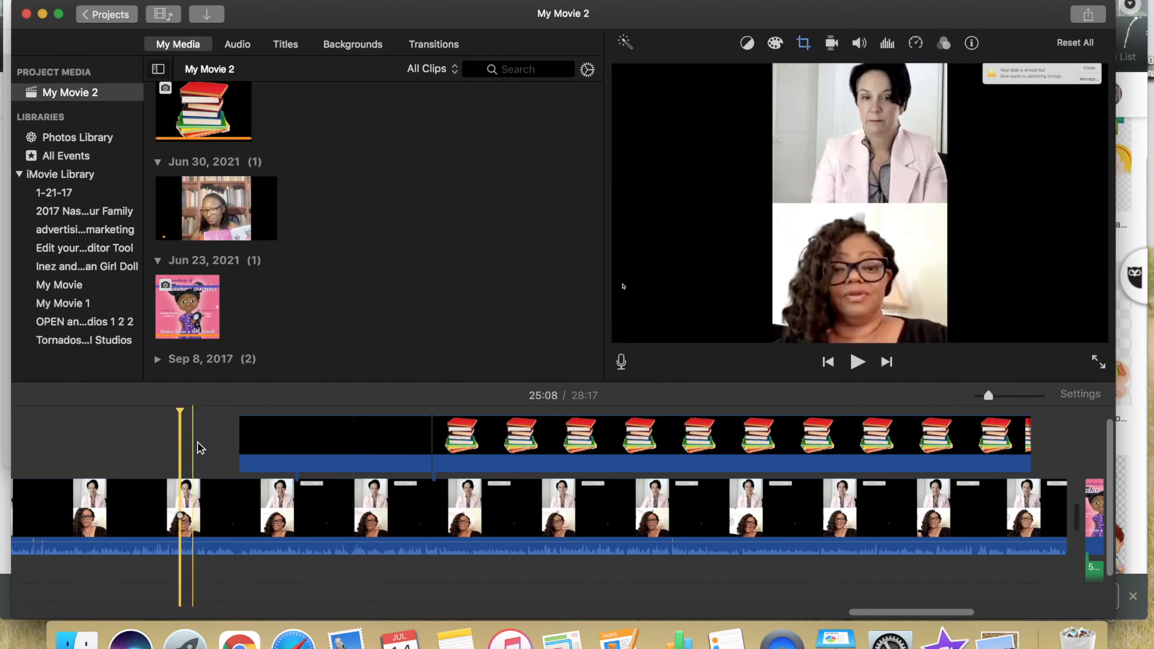
{"action": "left_click", "coordinate": [247, 443]}
{"action": "left_click_drag", "start_coordinate": [240, 442], "coordinate": [155, 443]}
{"action": "left_click", "coordinate": [110, 456]}
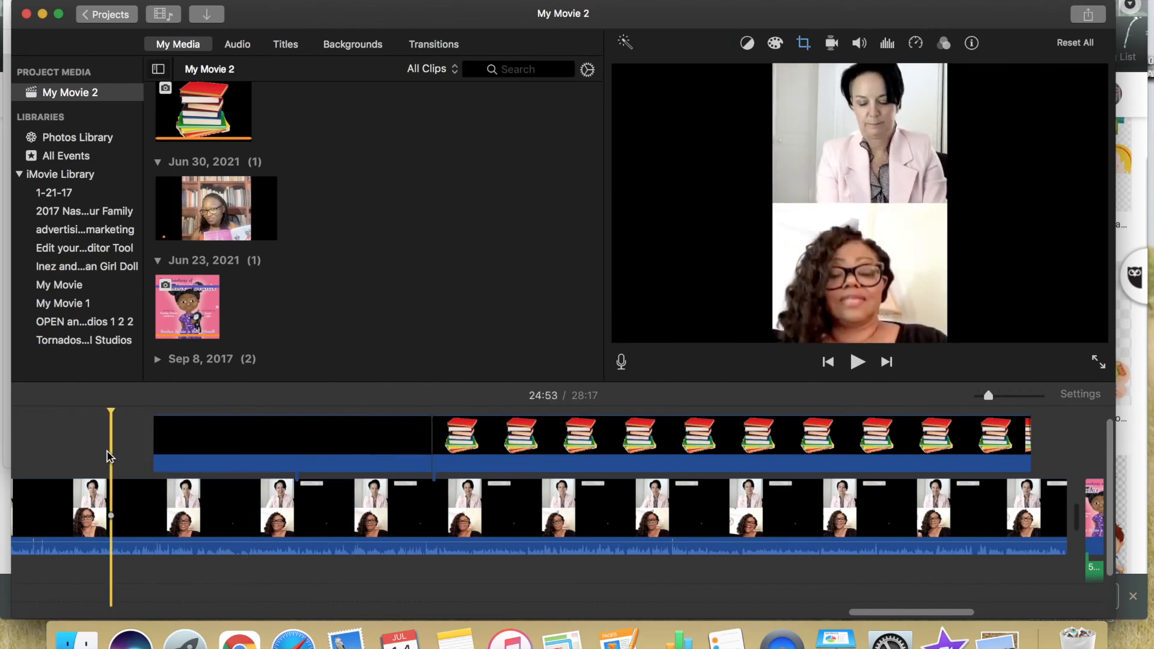
{"action": "left_click", "coordinate": [176, 455]}
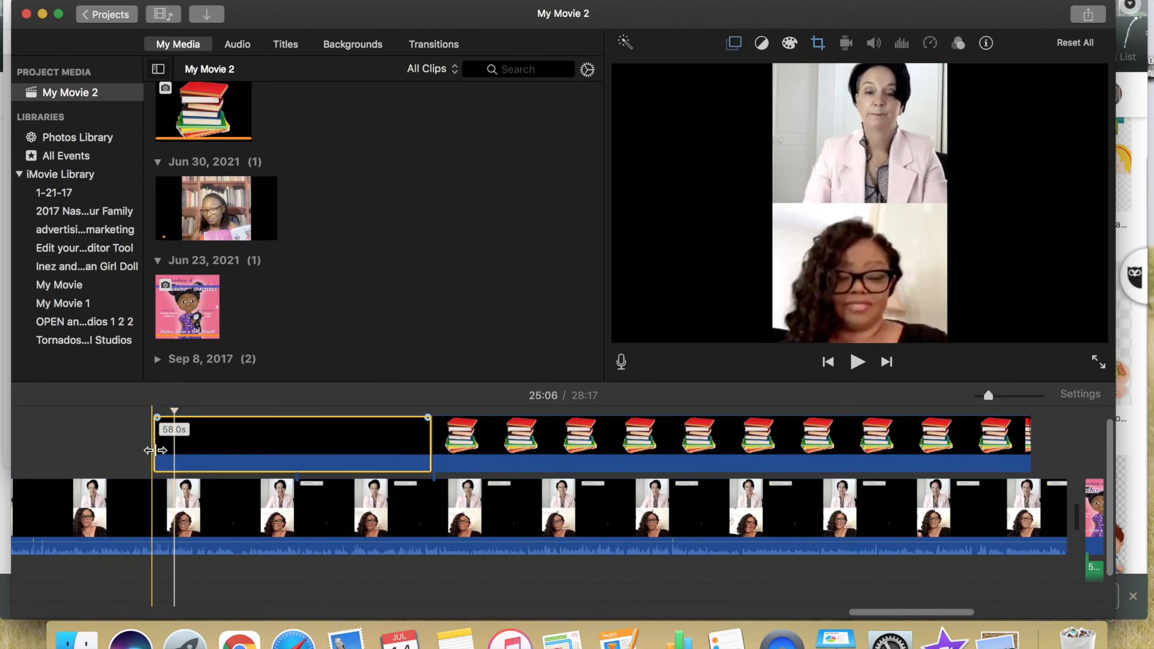
{"action": "left_click_drag", "start_coordinate": [155, 448], "coordinate": [255, 450]}
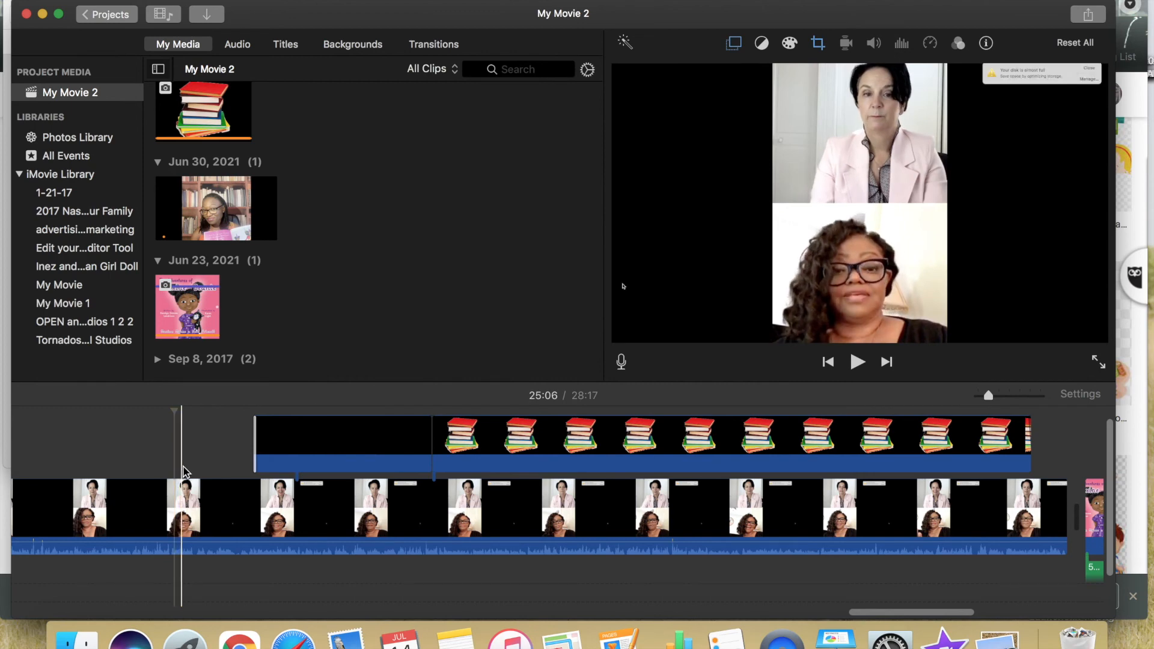
{"action": "left_click", "coordinate": [272, 445]}
{"action": "left_click_drag", "start_coordinate": [256, 445], "coordinate": [96, 445]}
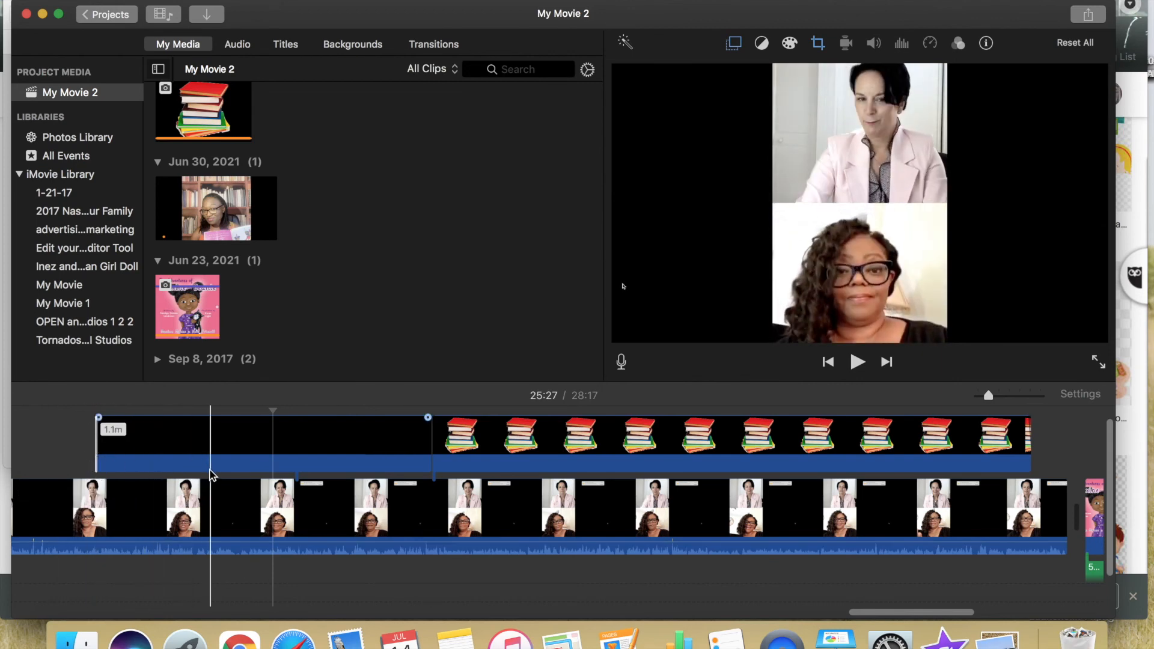
Delete the books overlay and extend the black rectangle overlay to the end of the interview clip
{"action": "left_click", "coordinate": [499, 451]}
{"action": "key", "text": "Delete"}
{"action": "left_click", "coordinate": [416, 445]}
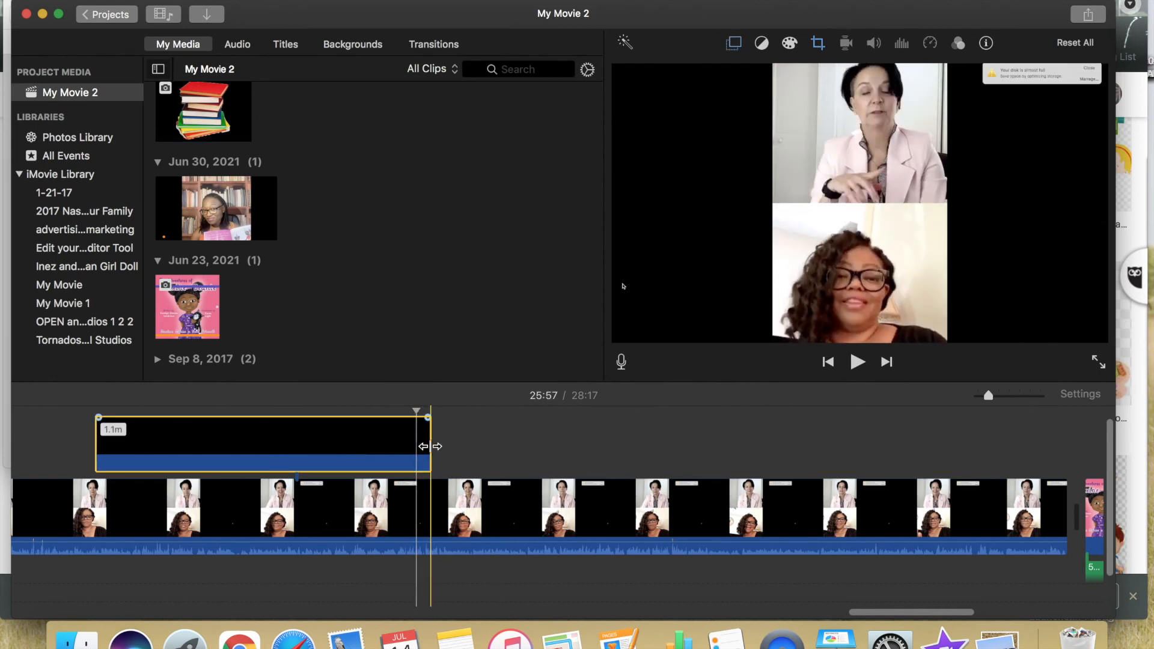
{"action": "left_click_drag", "start_coordinate": [432, 446], "coordinate": [1069, 460]}
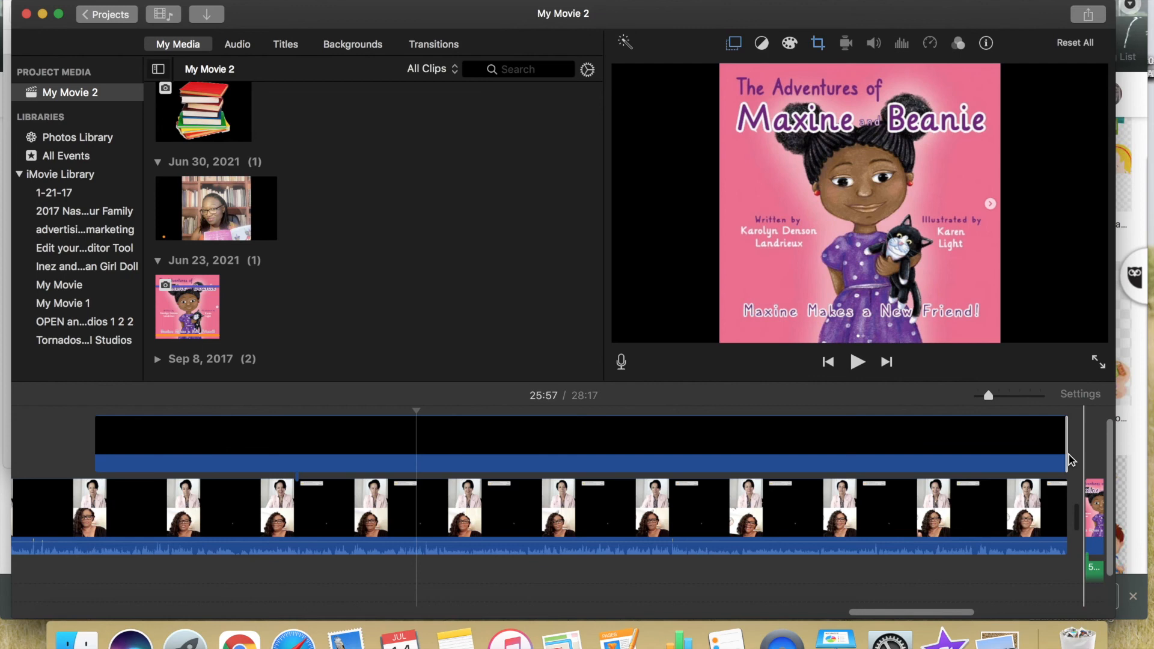
Play back the end of the movie to check the black rectangle's coverage through the closing book cover
{"action": "left_click", "coordinate": [1031, 451]}
{"action": "key", "text": "space"}
{"action": "left_click", "coordinate": [1054, 450]}
{"action": "key", "text": "space"}
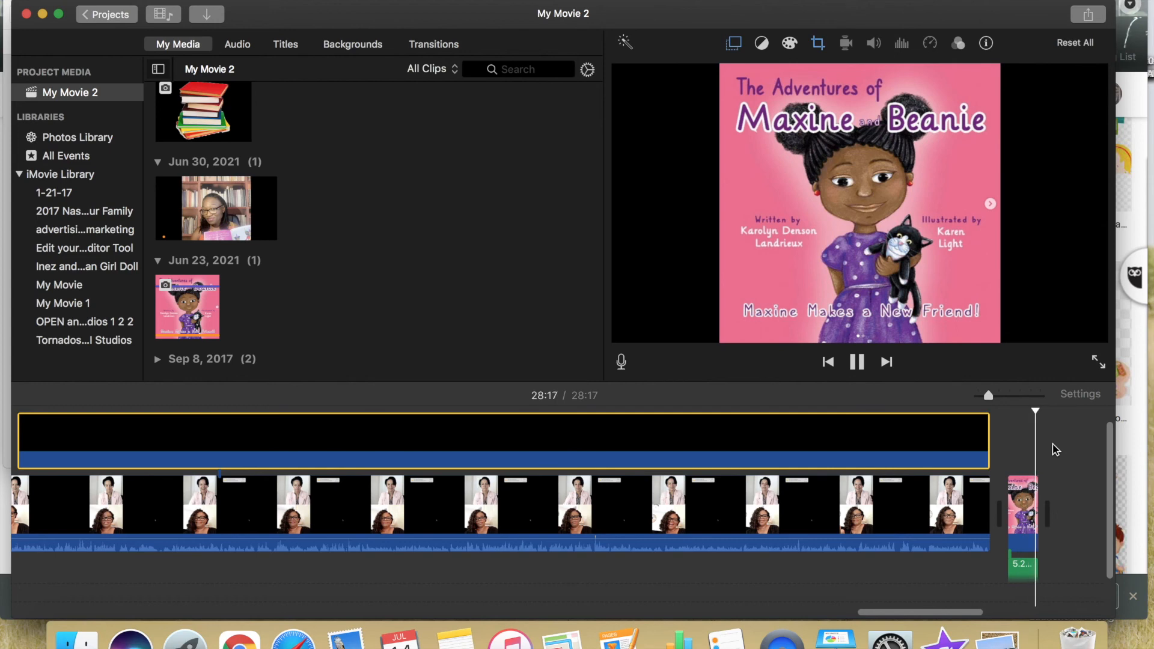
{"action": "key", "text": "space"}
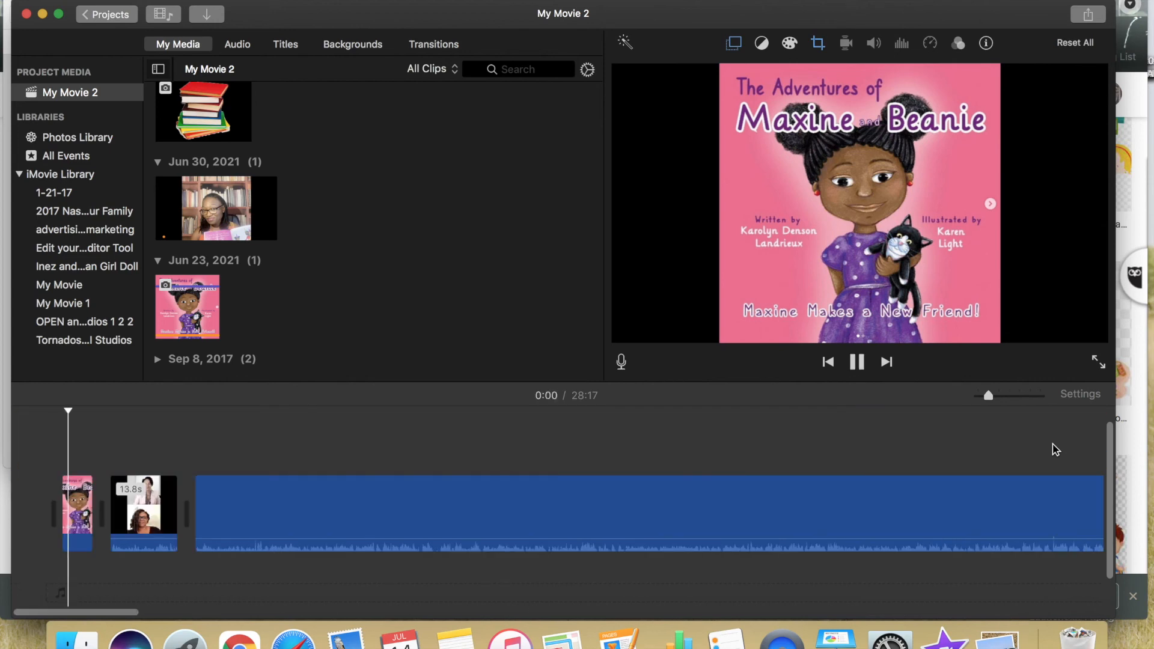
{"action": "key", "text": "space"}
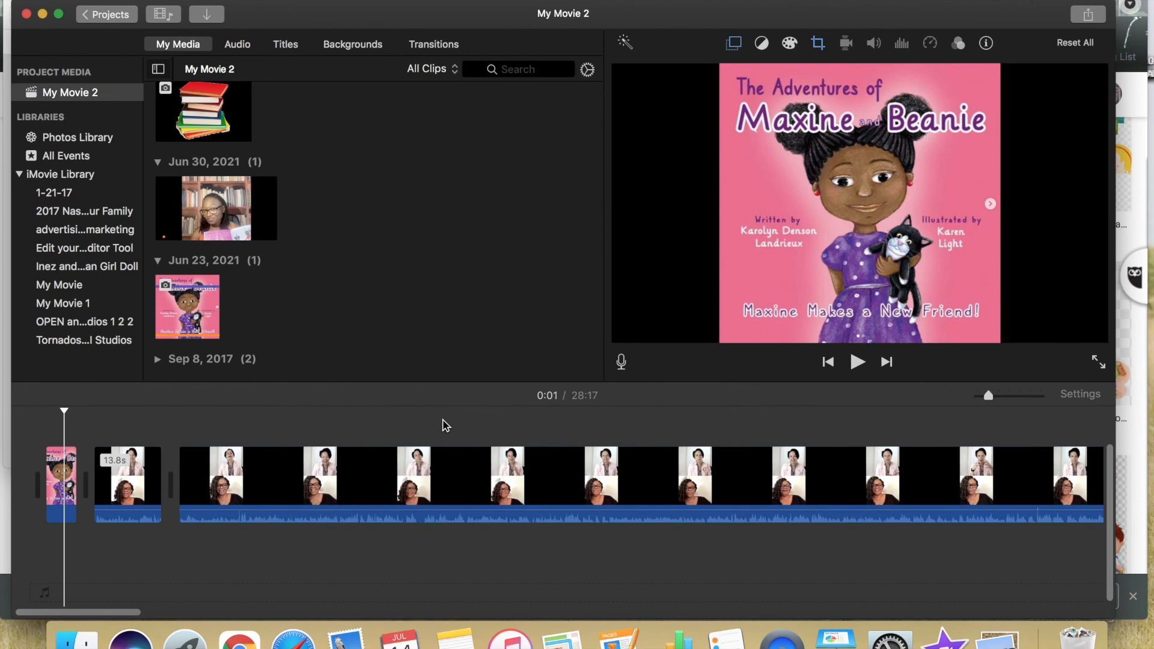
Delete the green audio clip attached beneath the closing book cover image
{"action": "scroll", "coordinate": [443, 419], "scroll_direction": "right", "scroll_amount": 6}
{"action": "key", "text": "super+minus"}
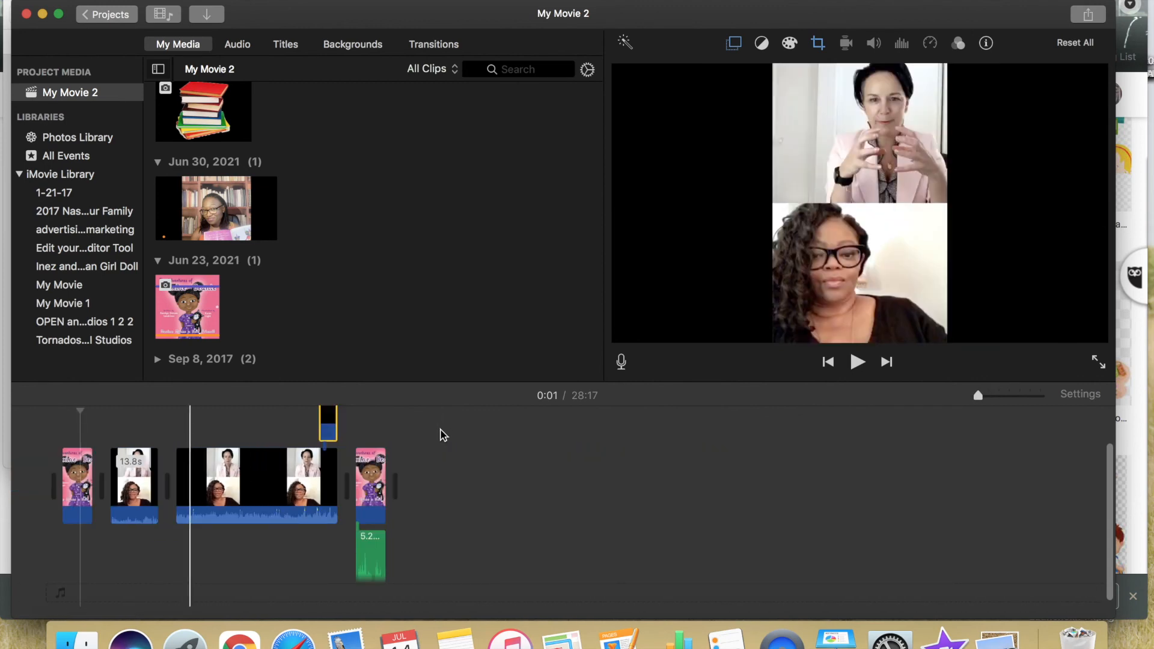
{"action": "left_click", "coordinate": [365, 546]}
{"action": "key", "text": "Delete"}
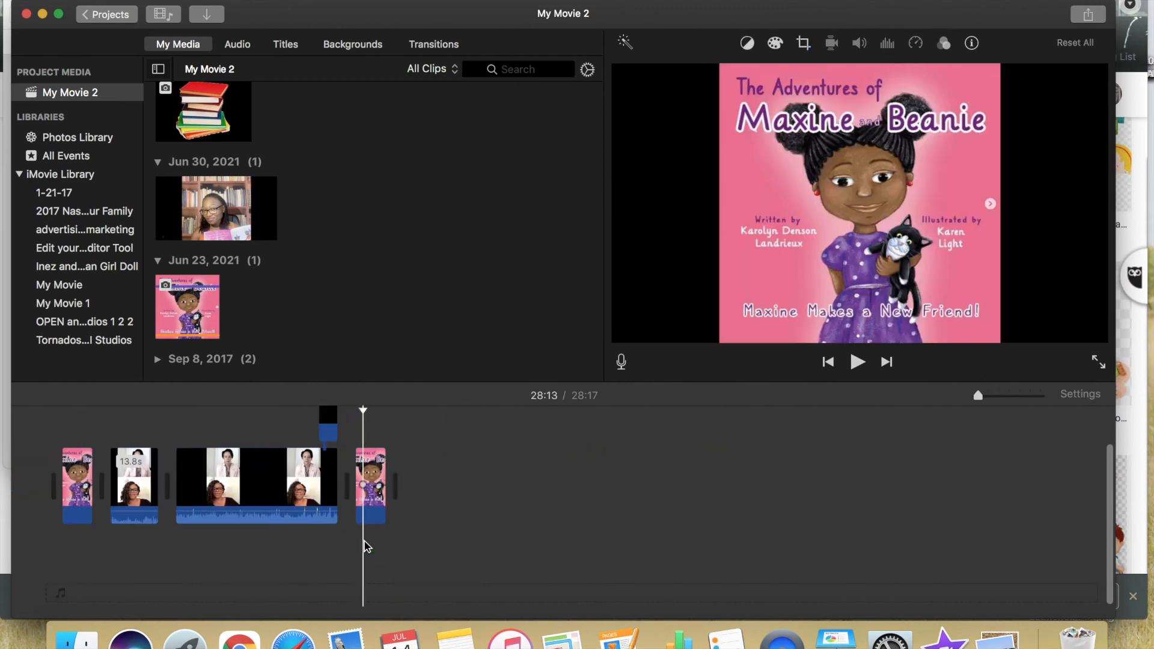